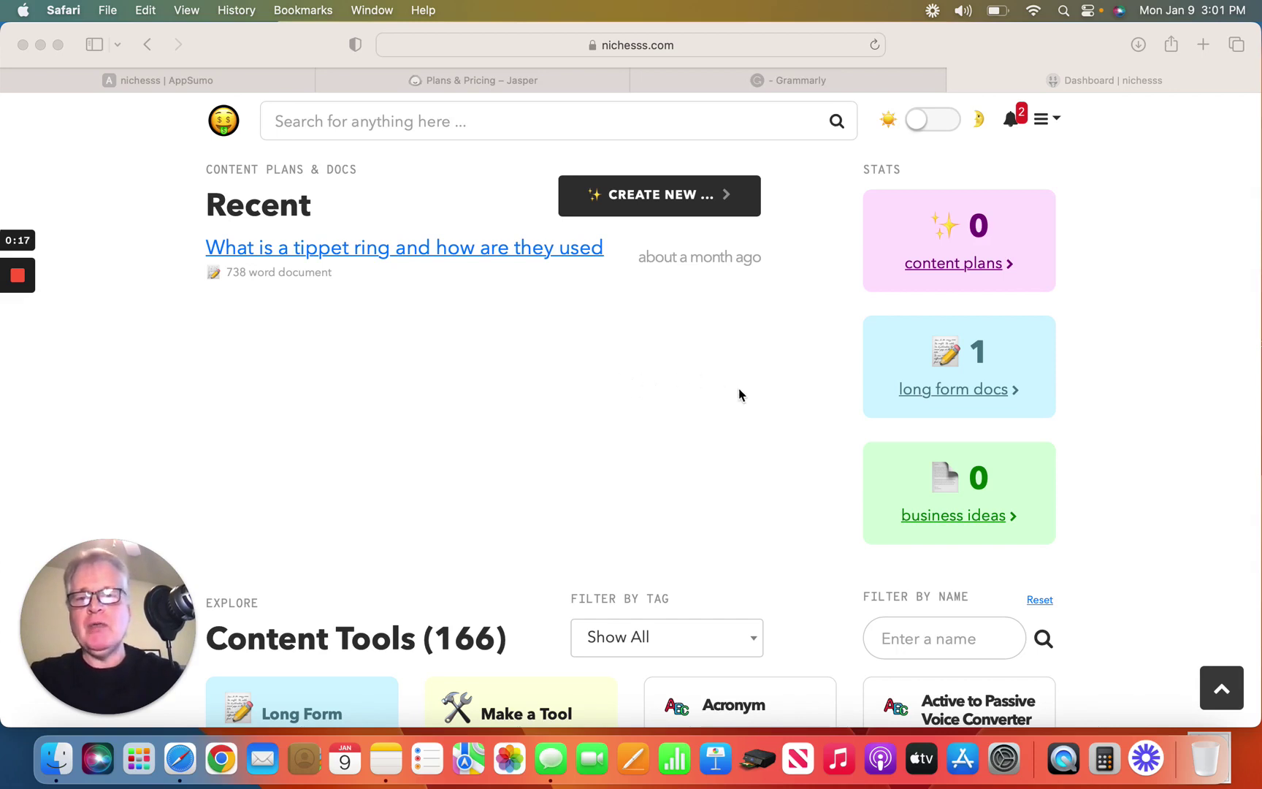
Step: Start a new 1-Click Post from Nichesss's Create New menu
click(686, 200)
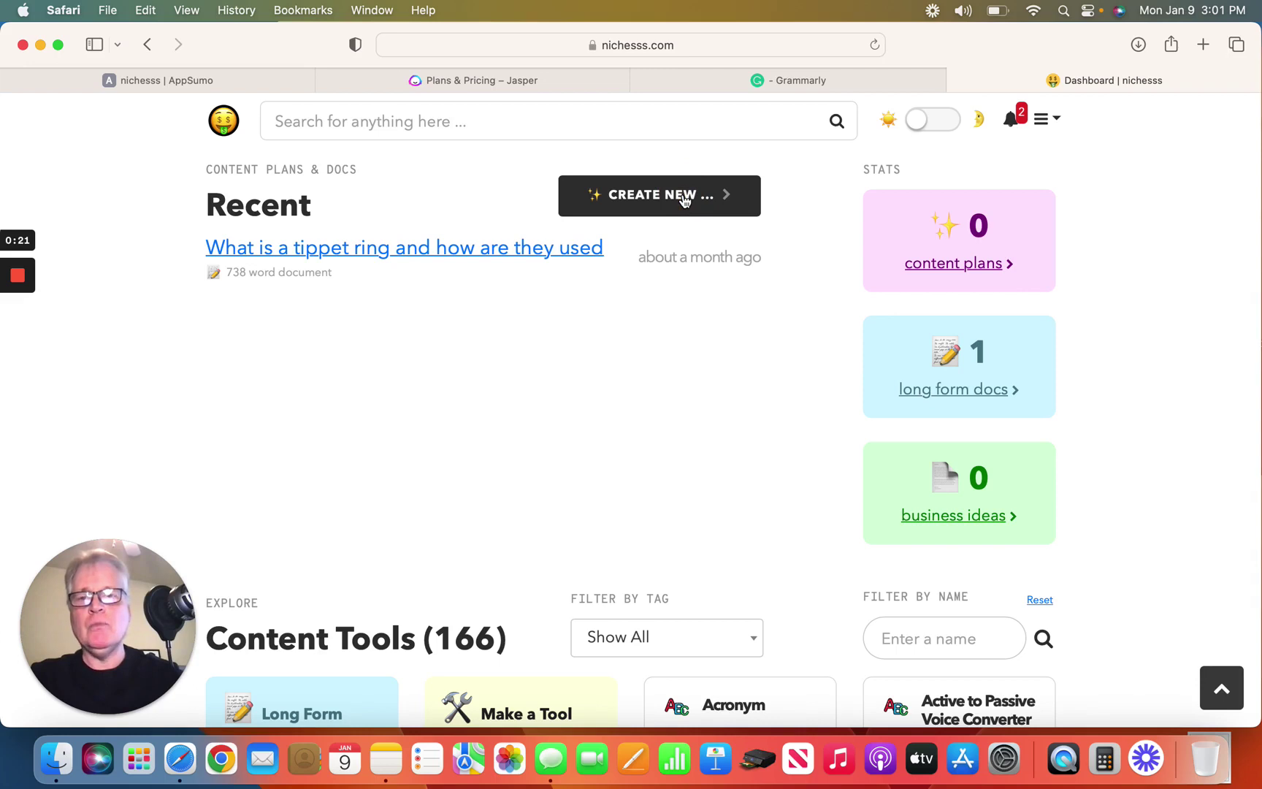
click(685, 199)
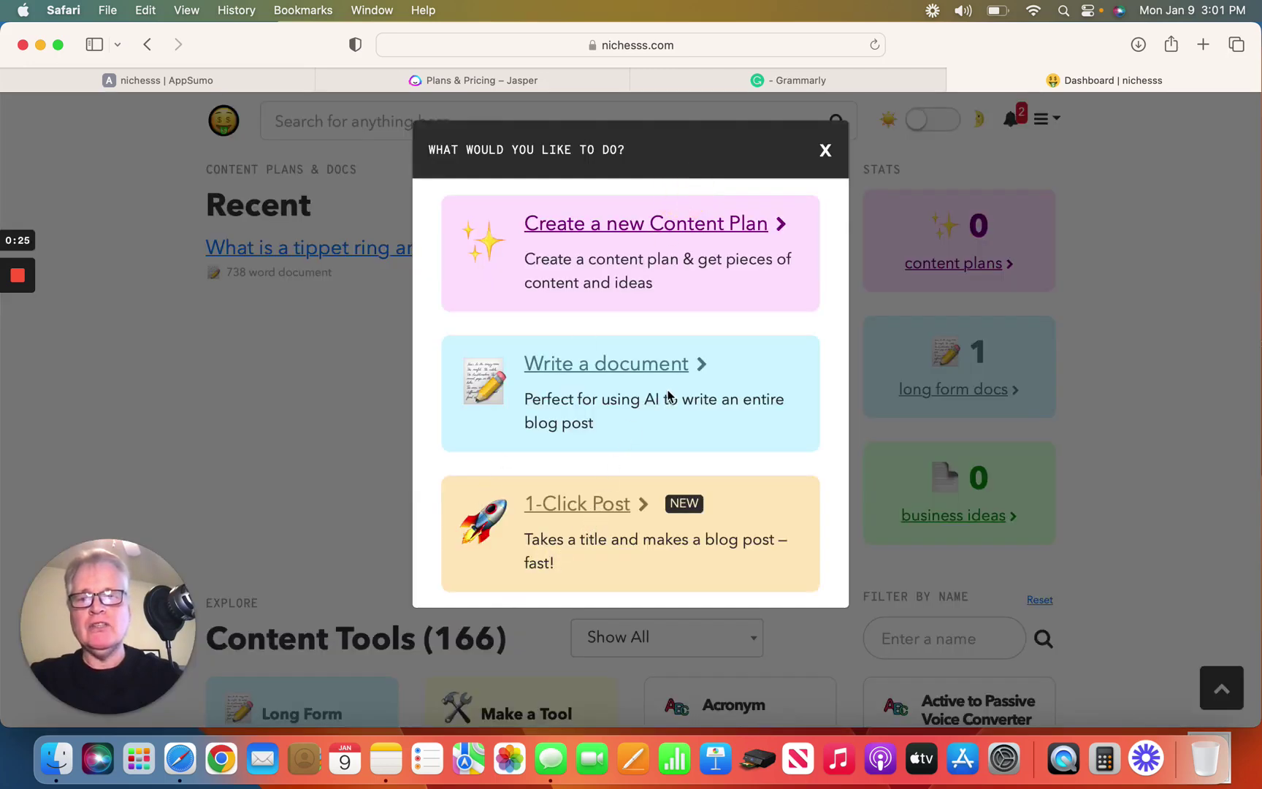
click(599, 509)
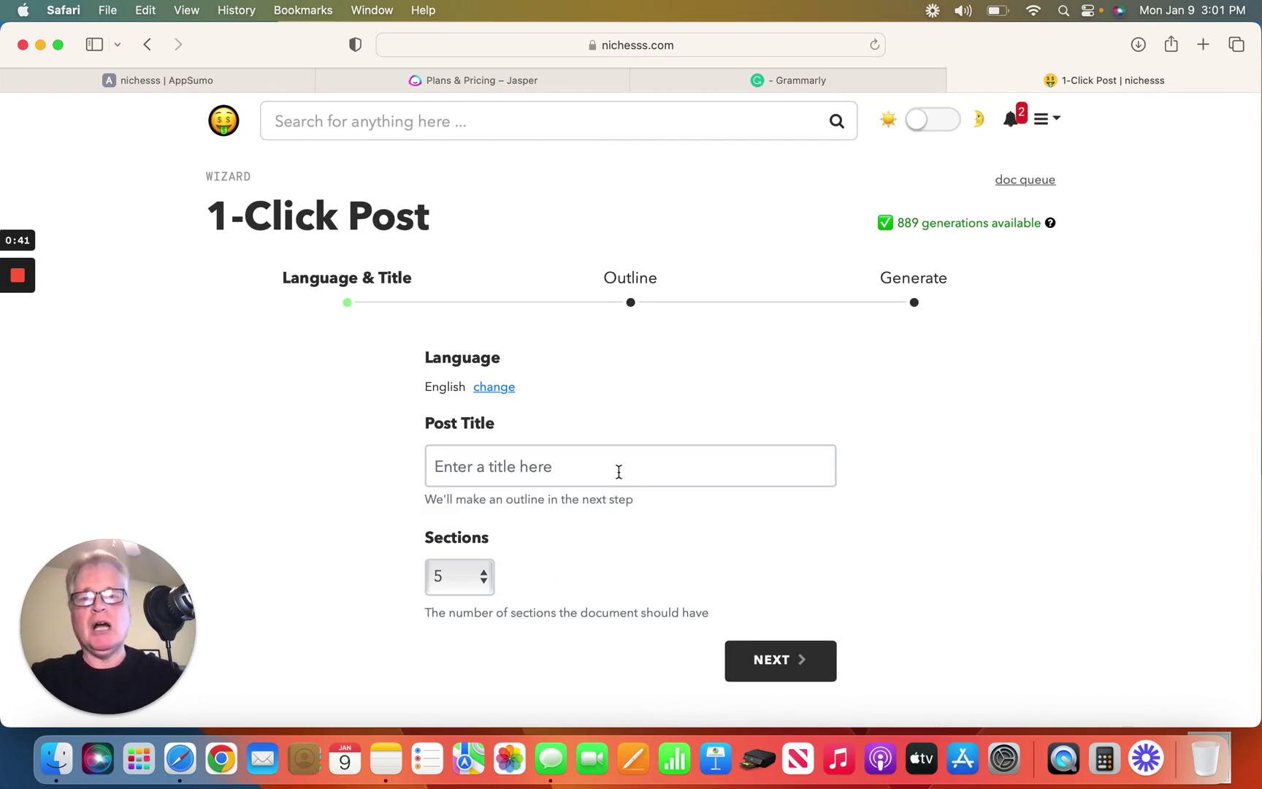
Step: Title the post 'Is mountain biking good for your mental health?' and choose 8 sections
click(562, 472)
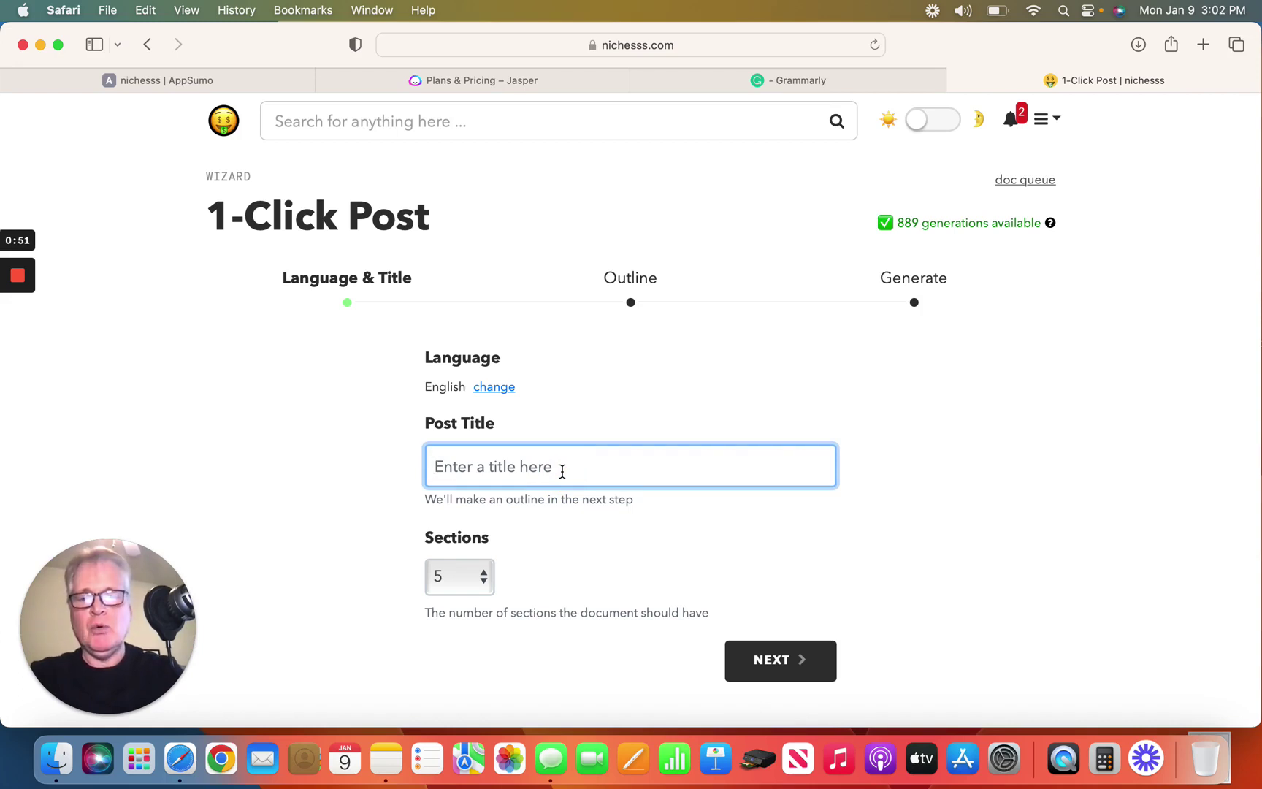
text(Is mountain biking good for your mental health?)
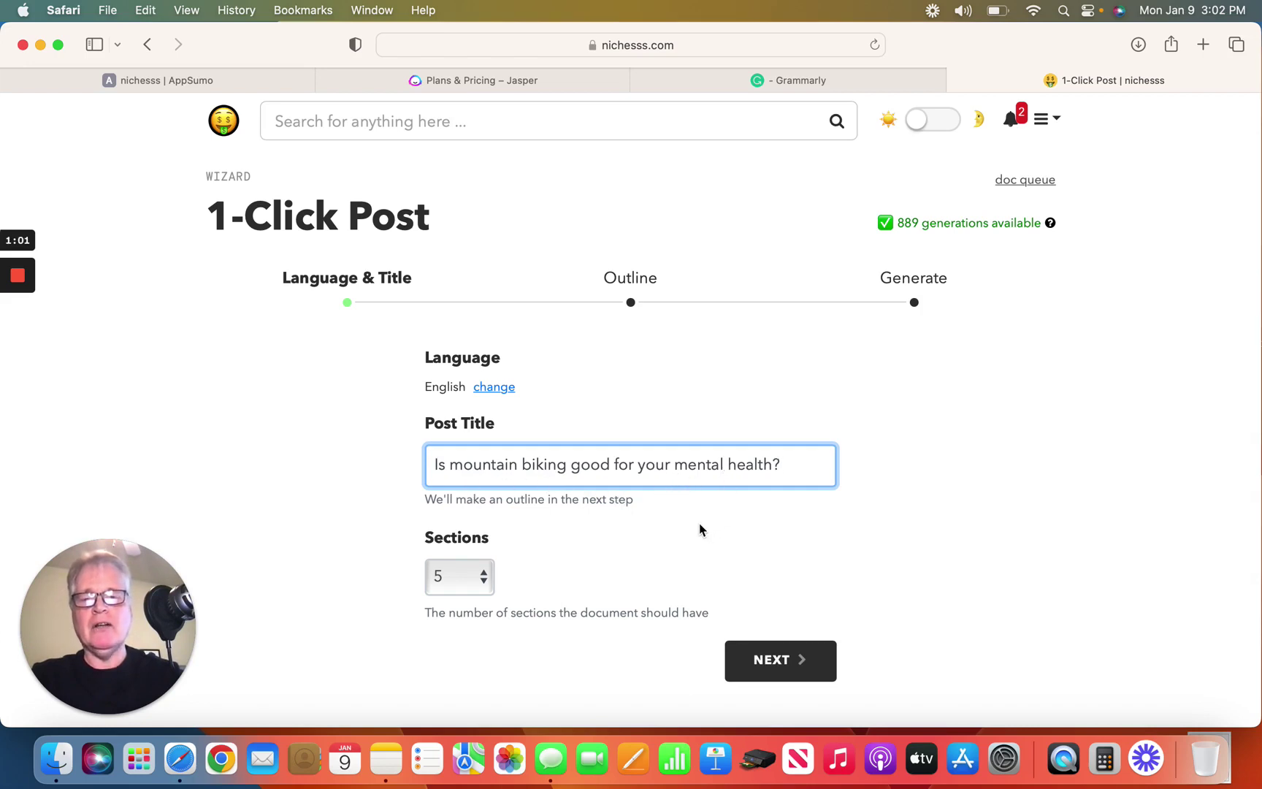
click(482, 579)
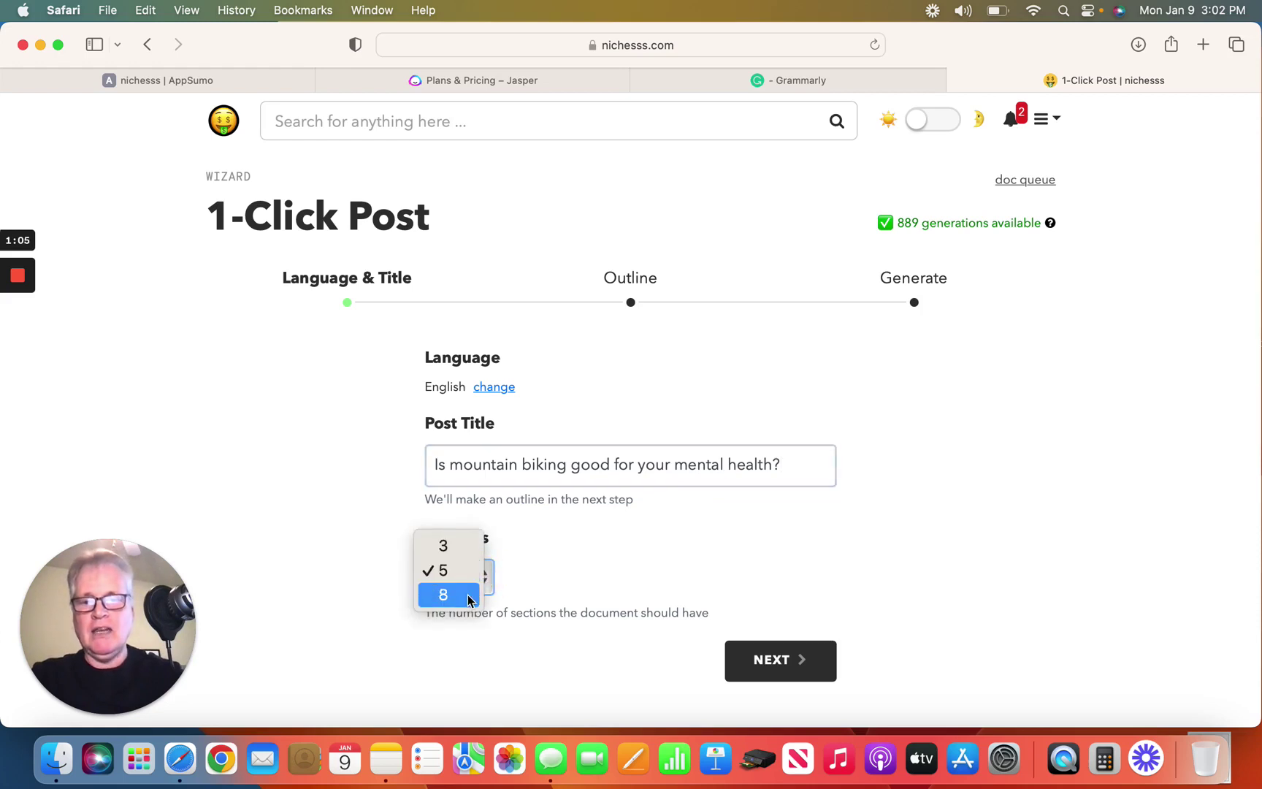
click(468, 600)
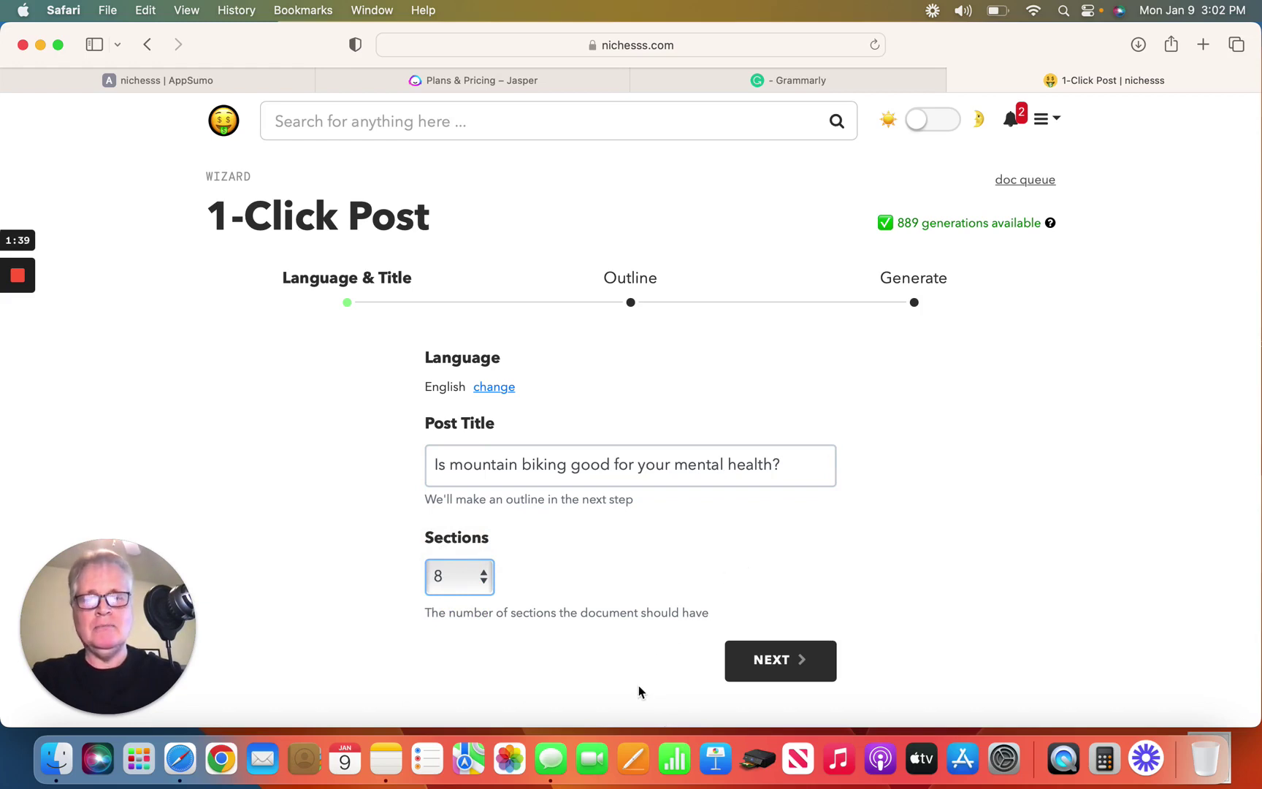
Step: Generate the eight-heading outline, review it, and send it off to be written in full
click(774, 668)
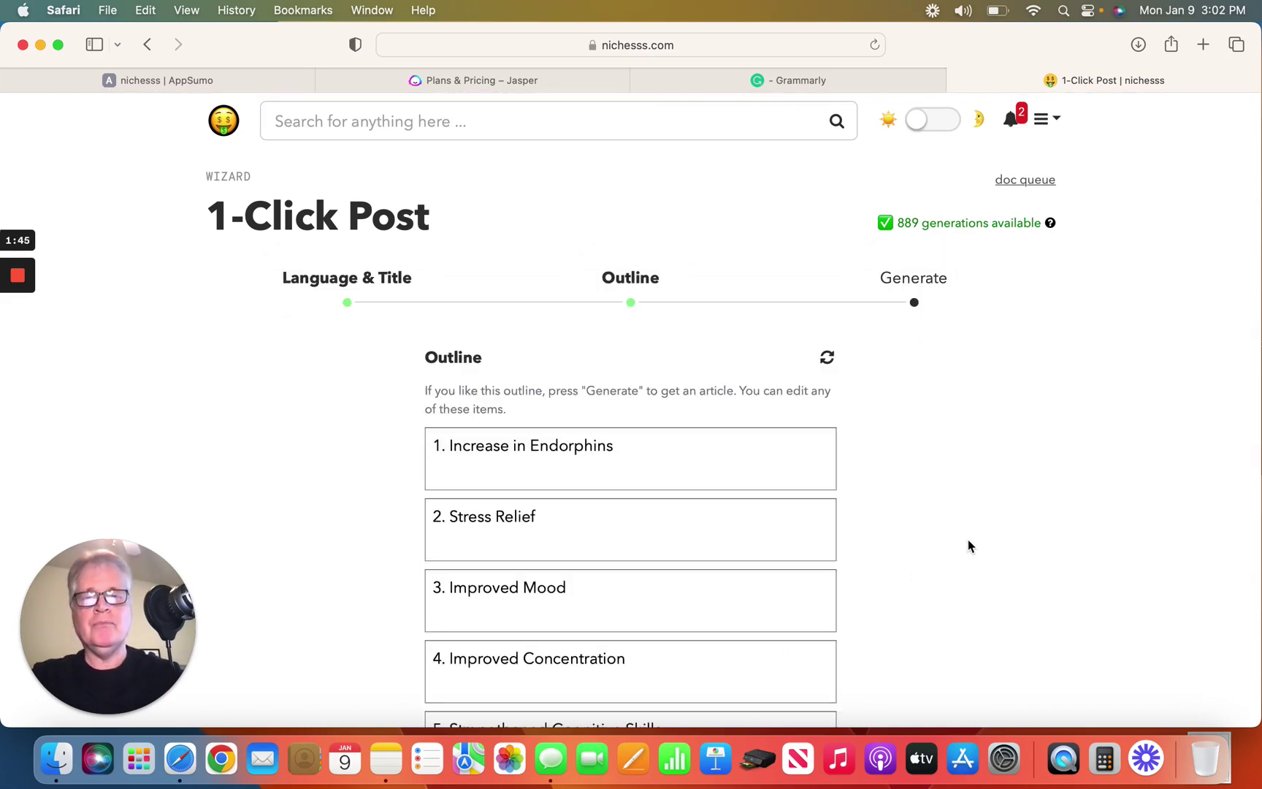
scroll(968, 546, down, 3)
scroll(968, 546, down, 1)
scroll(968, 546, down, 1)
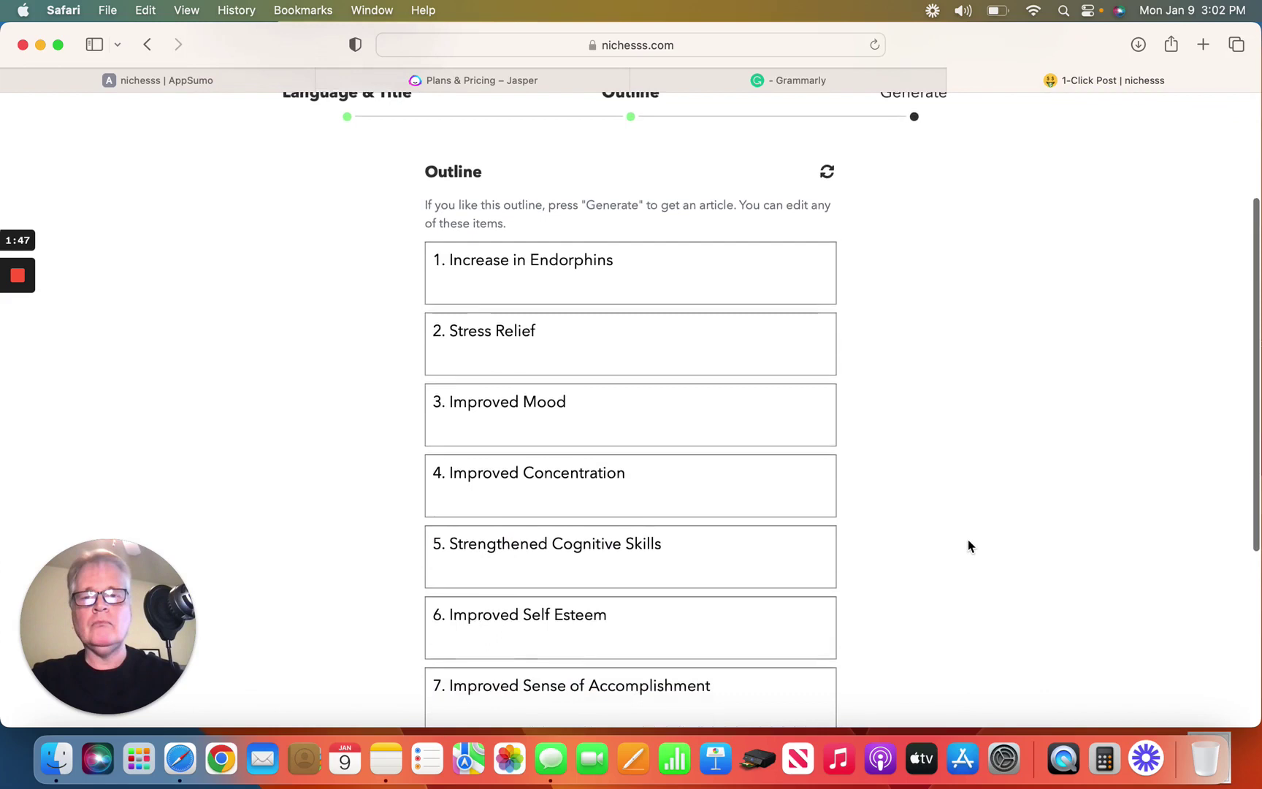
scroll(969, 546, down, 1)
scroll(969, 545, down, 1)
scroll(968, 546, down, 1)
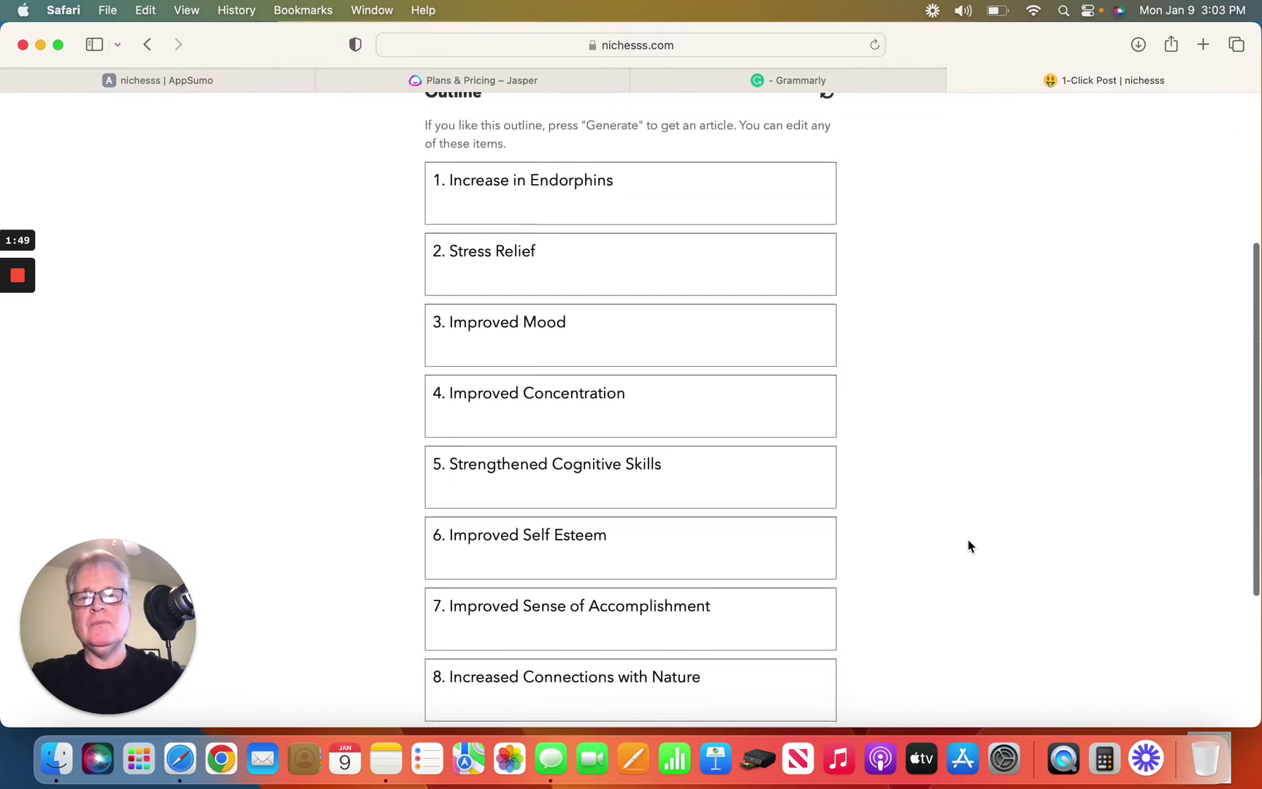
scroll(969, 545, down, 1)
scroll(969, 546, down, 1)
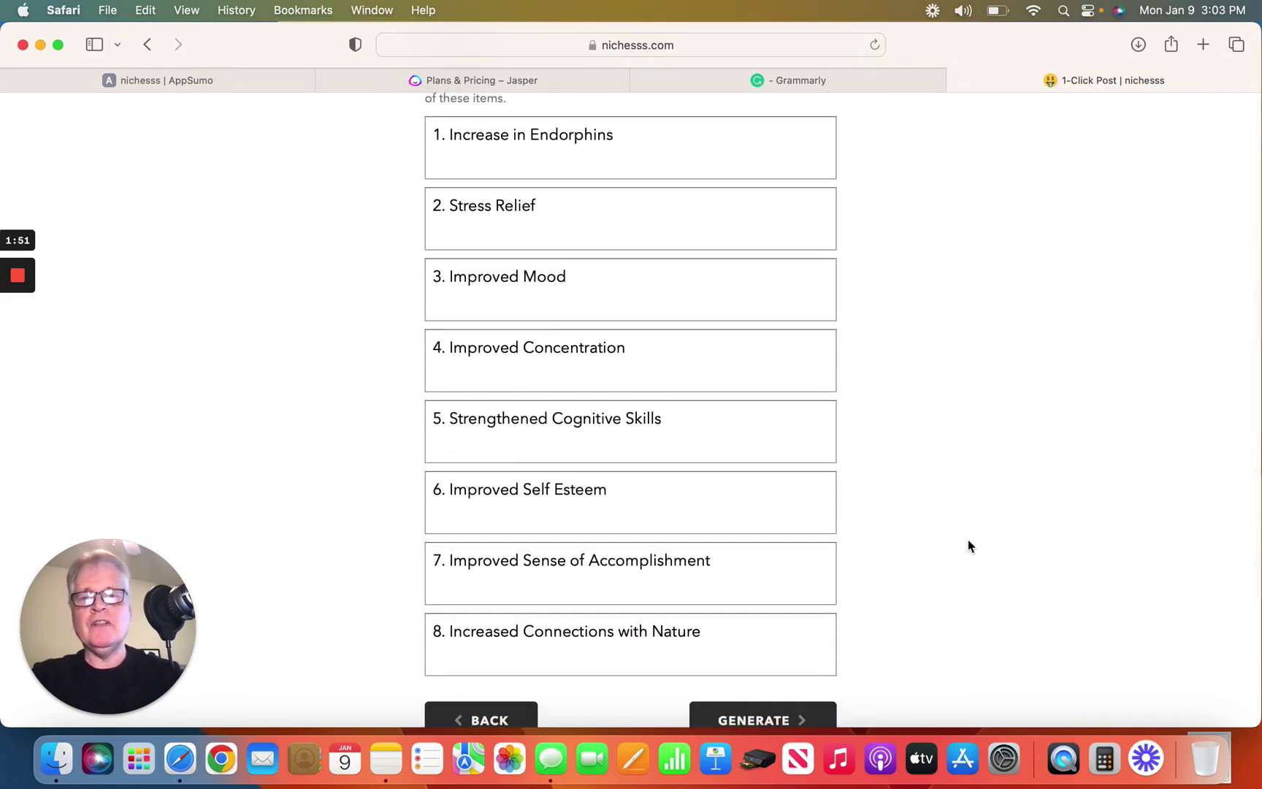
scroll(969, 546, down, 2)
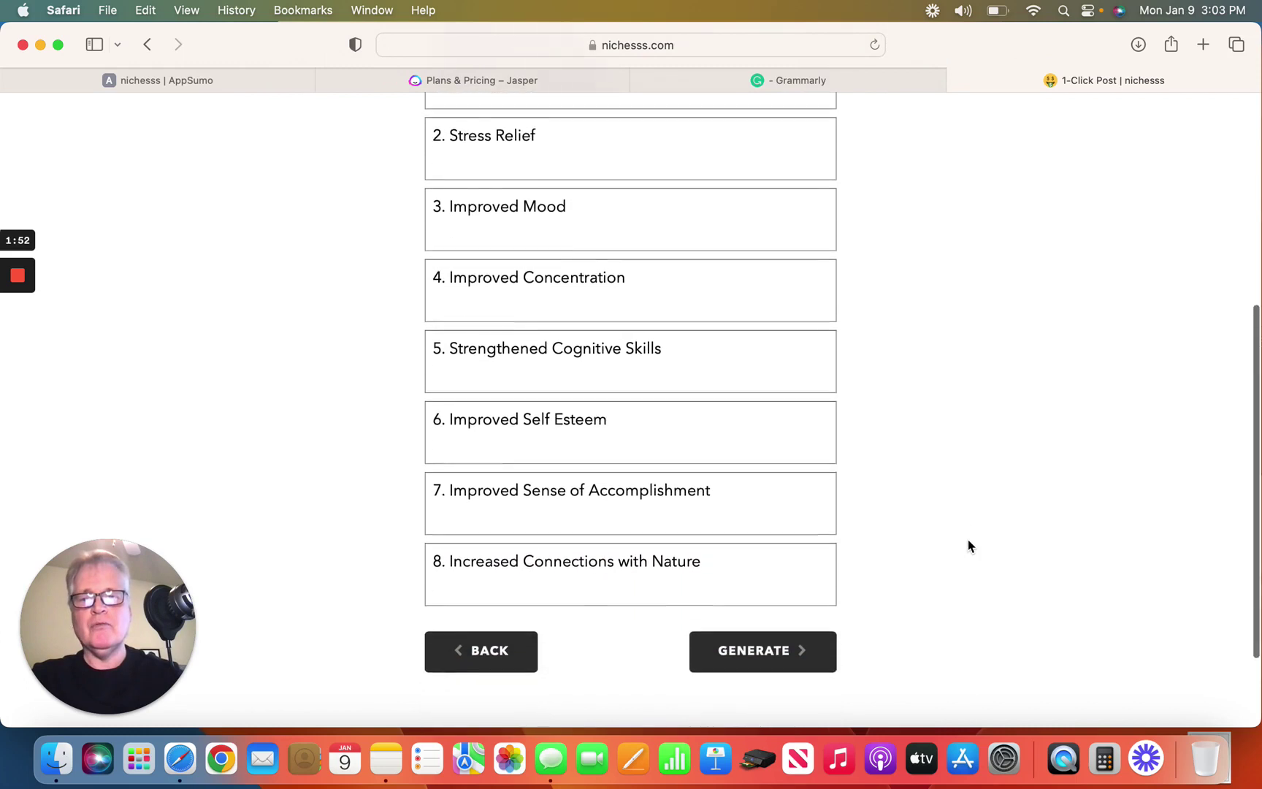
scroll(969, 545, down, 1)
scroll(969, 545, down, 2)
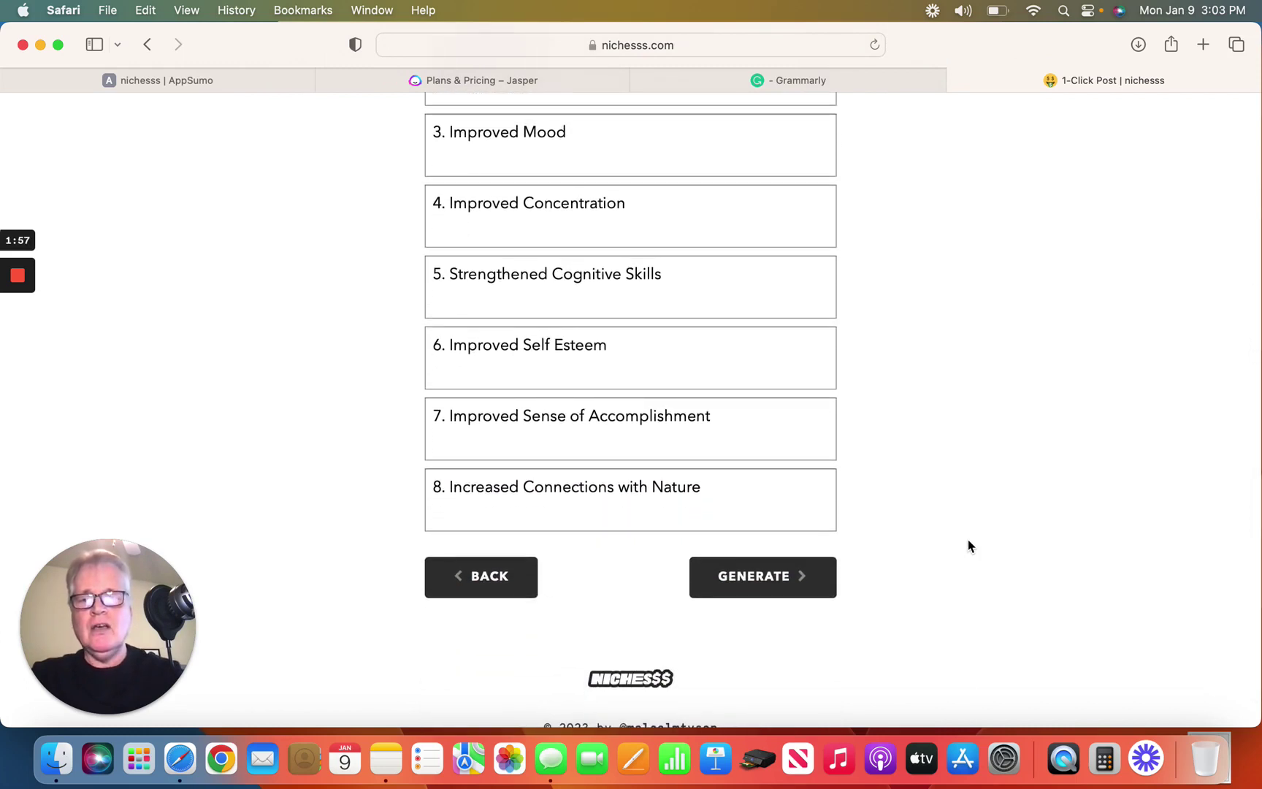
scroll(968, 545, up, 2)
scroll(969, 546, up, 2)
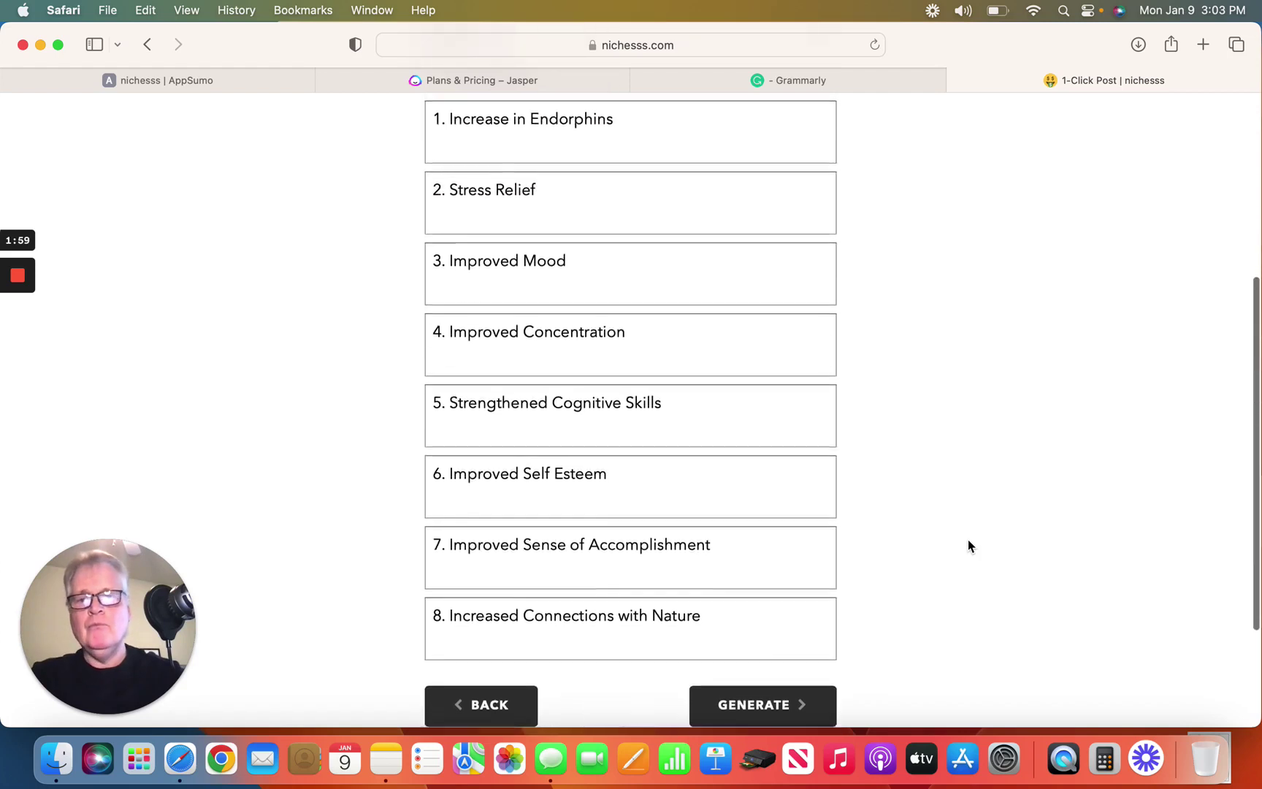
scroll(969, 545, down, 3)
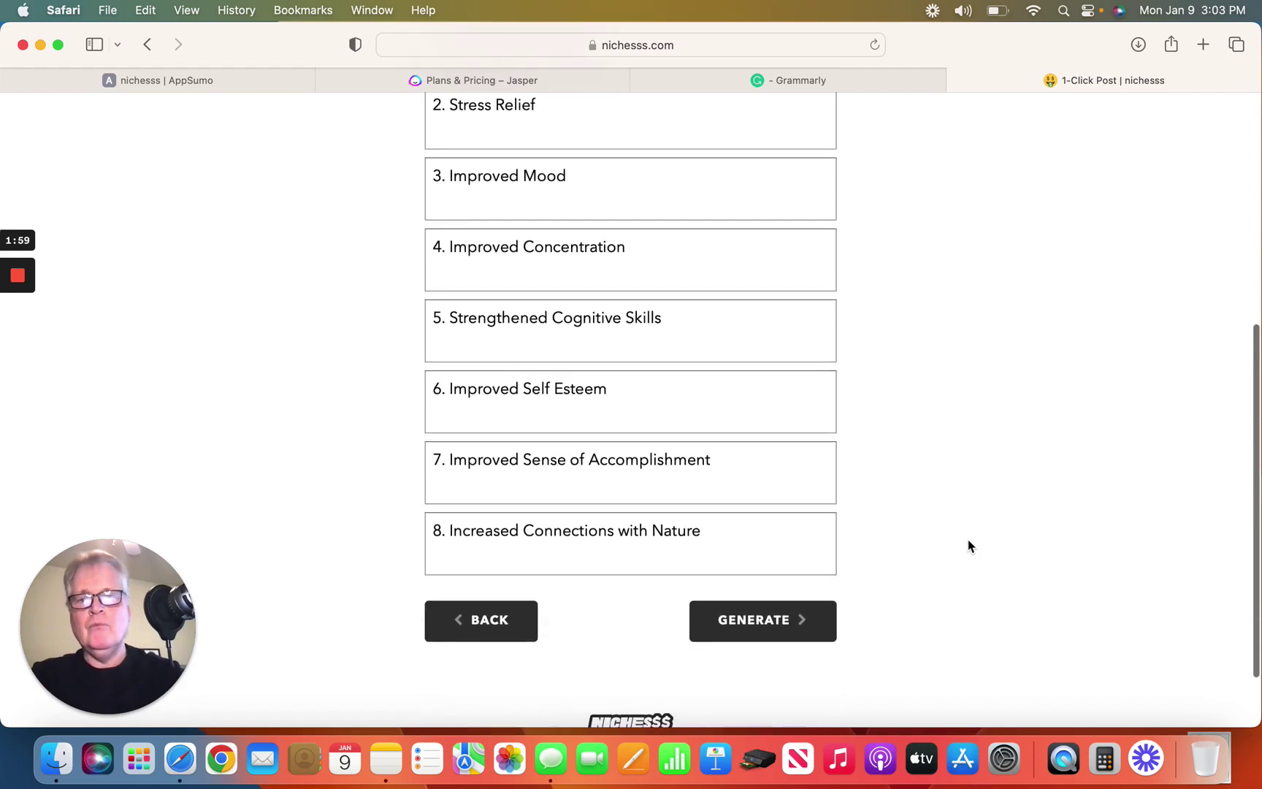
click(752, 640)
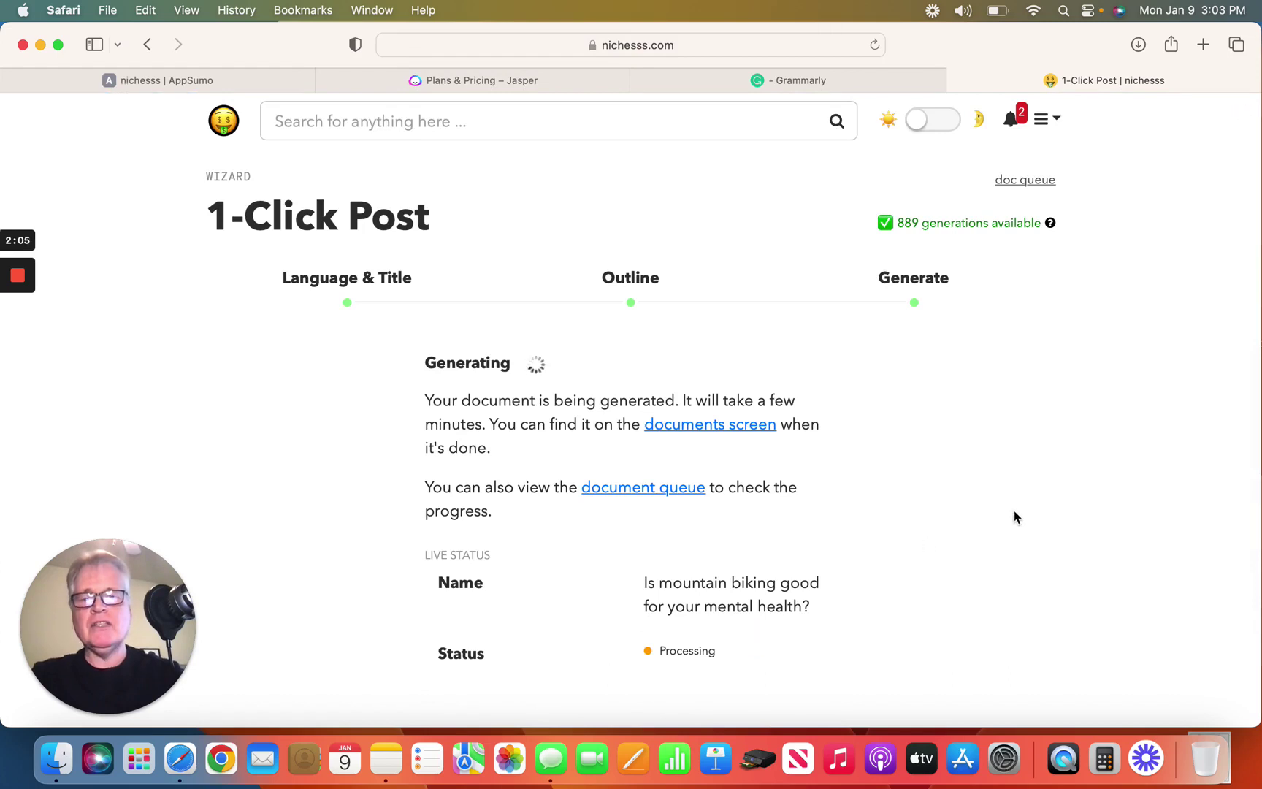
Step: Wait on the Generating screen until the status shows Created Successfully with View Document available
scroll(1057, 511, down, 2)
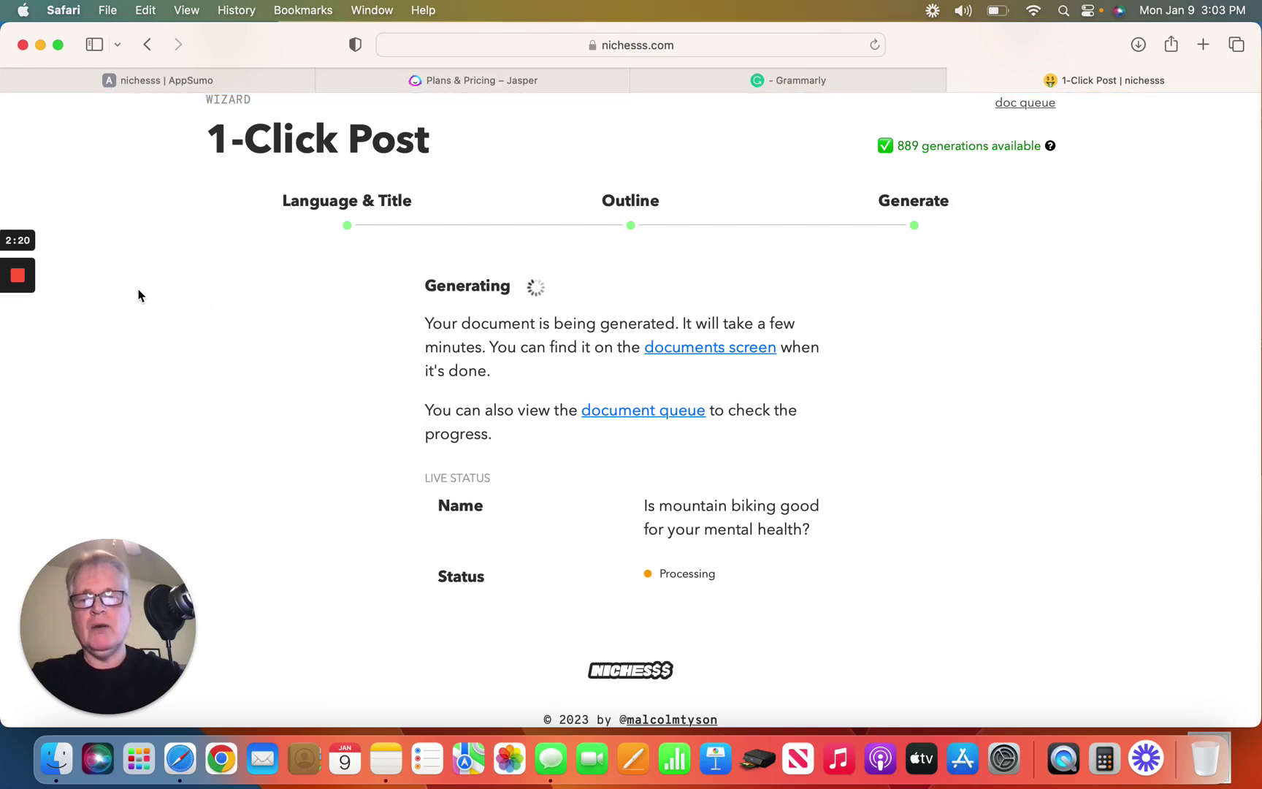
mouse_move(17, 276)
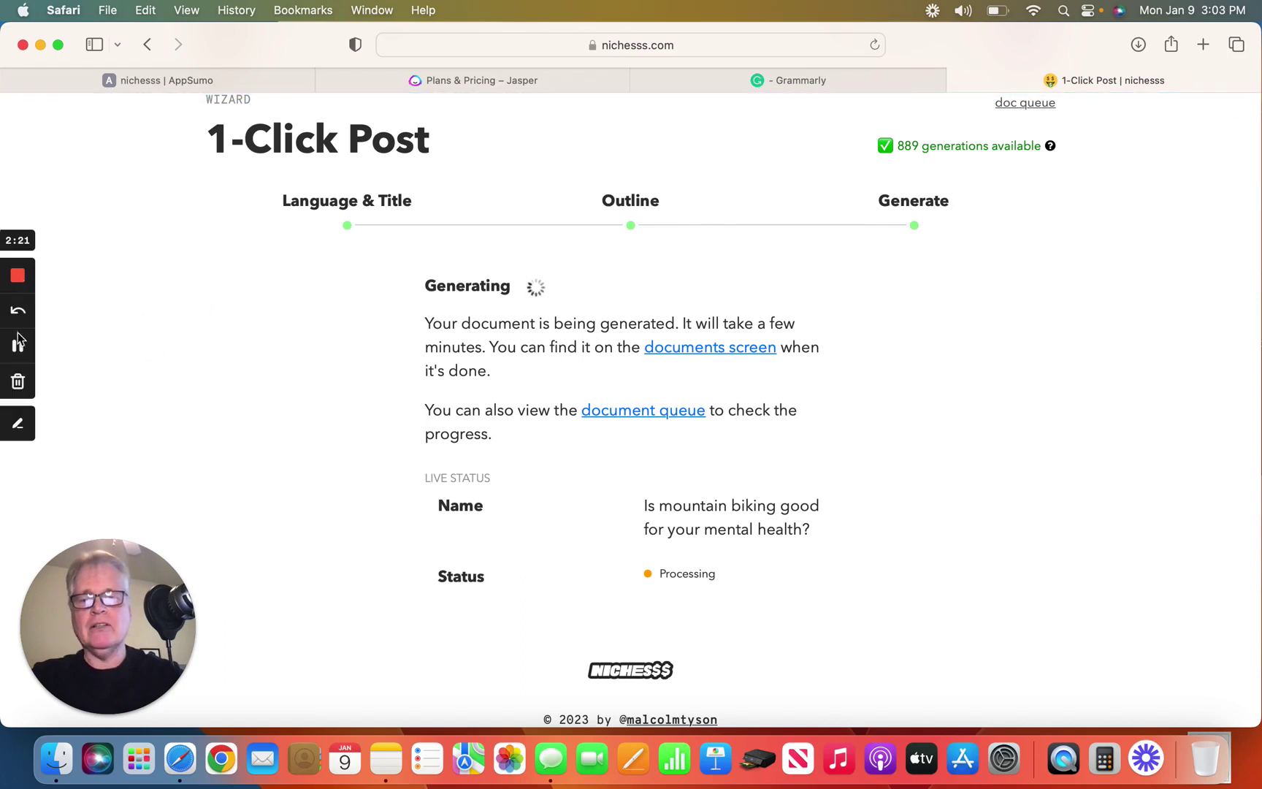
click(19, 348)
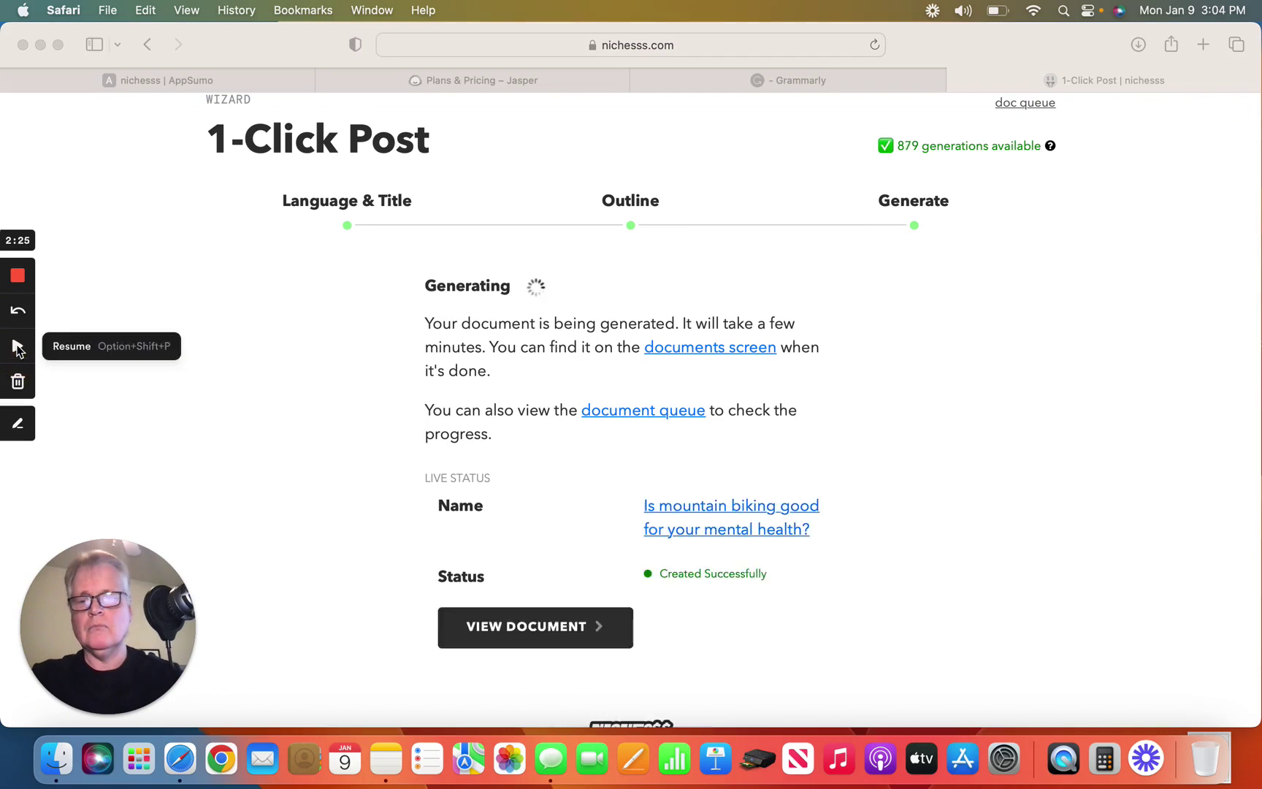
click(19, 348)
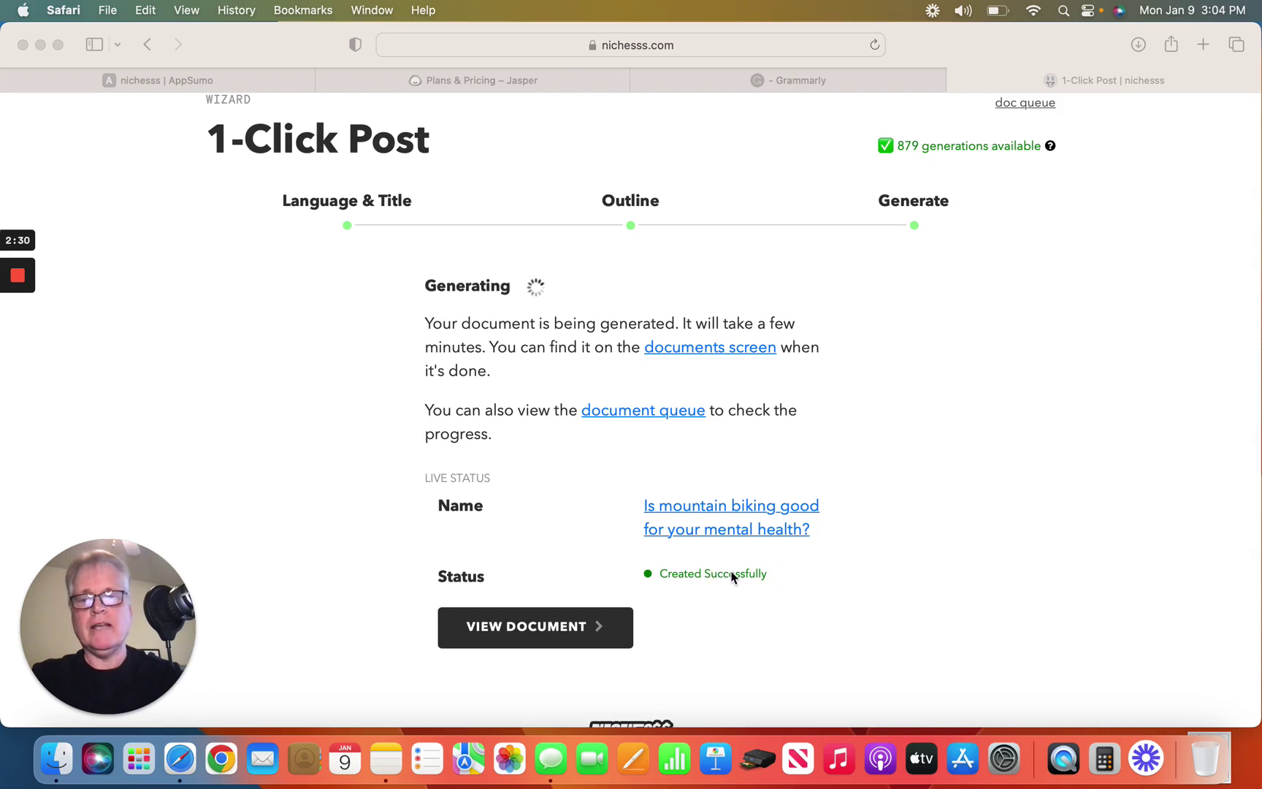
click(550, 630)
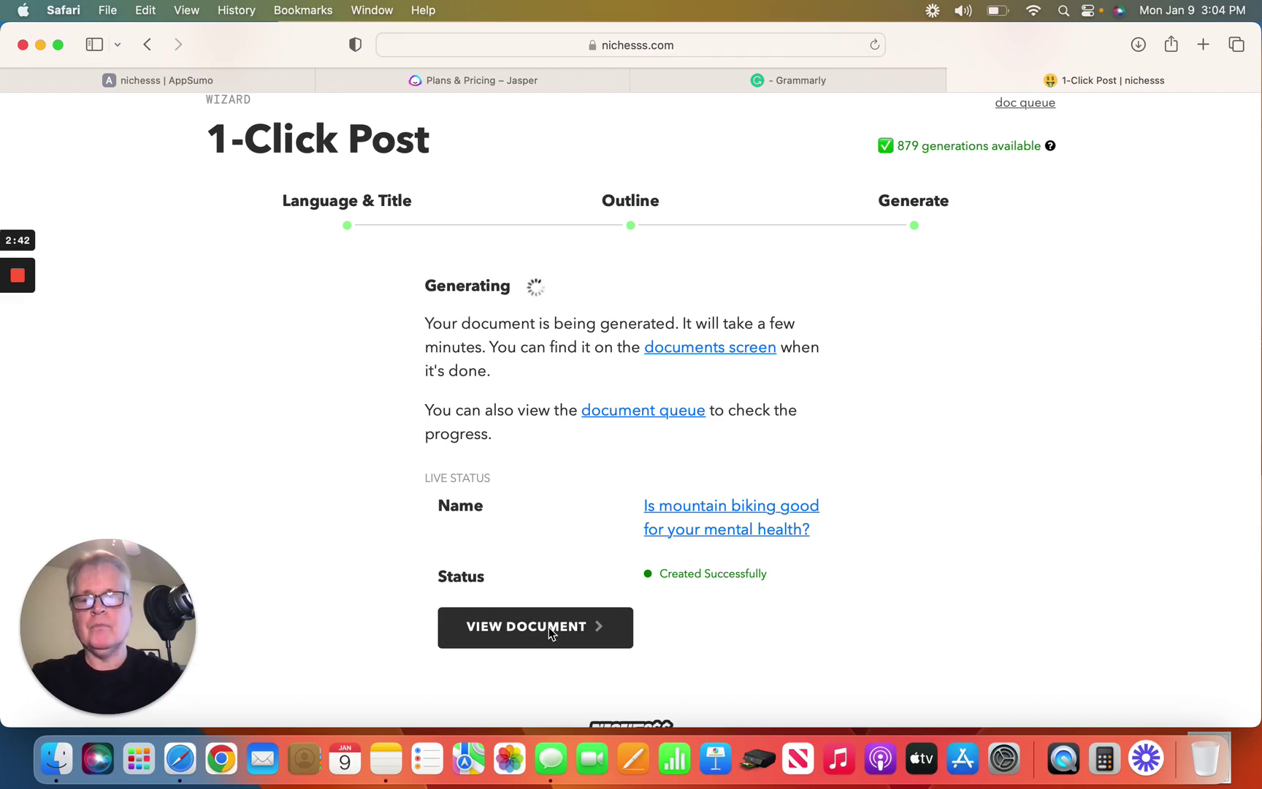
Step: Open the finished document and read down through all eight sections to the conclusion
click(550, 629)
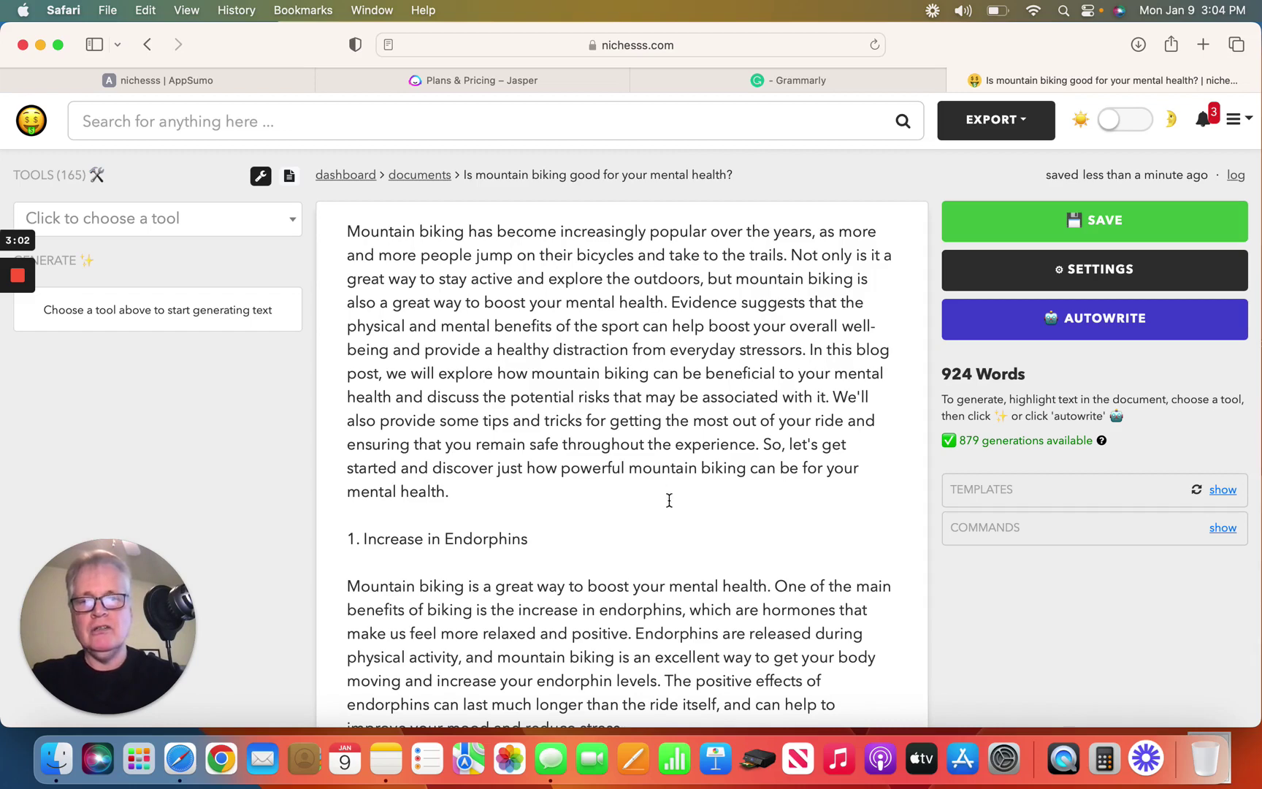
scroll(669, 500, down, 1)
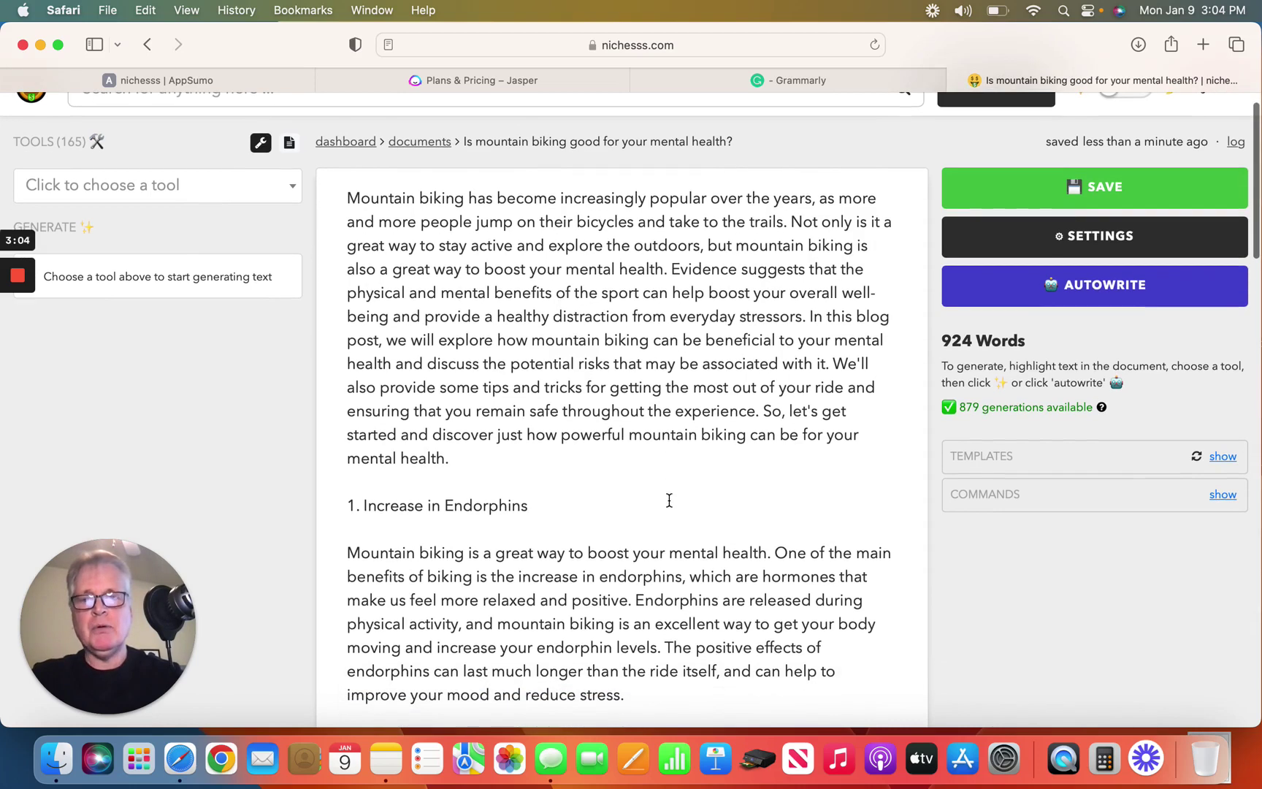
scroll(669, 500, up, 1)
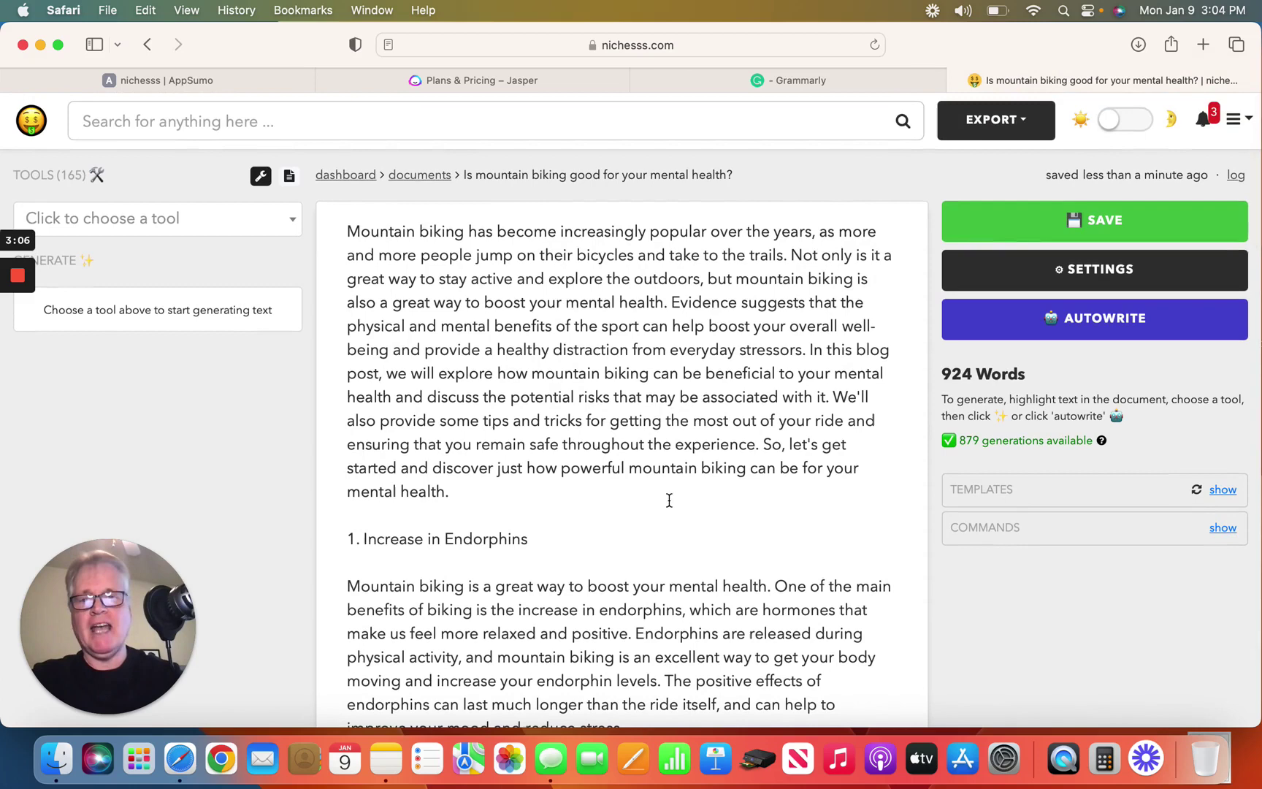
scroll(670, 500, down, 1)
scroll(669, 501, down, 2)
scroll(669, 500, down, 2)
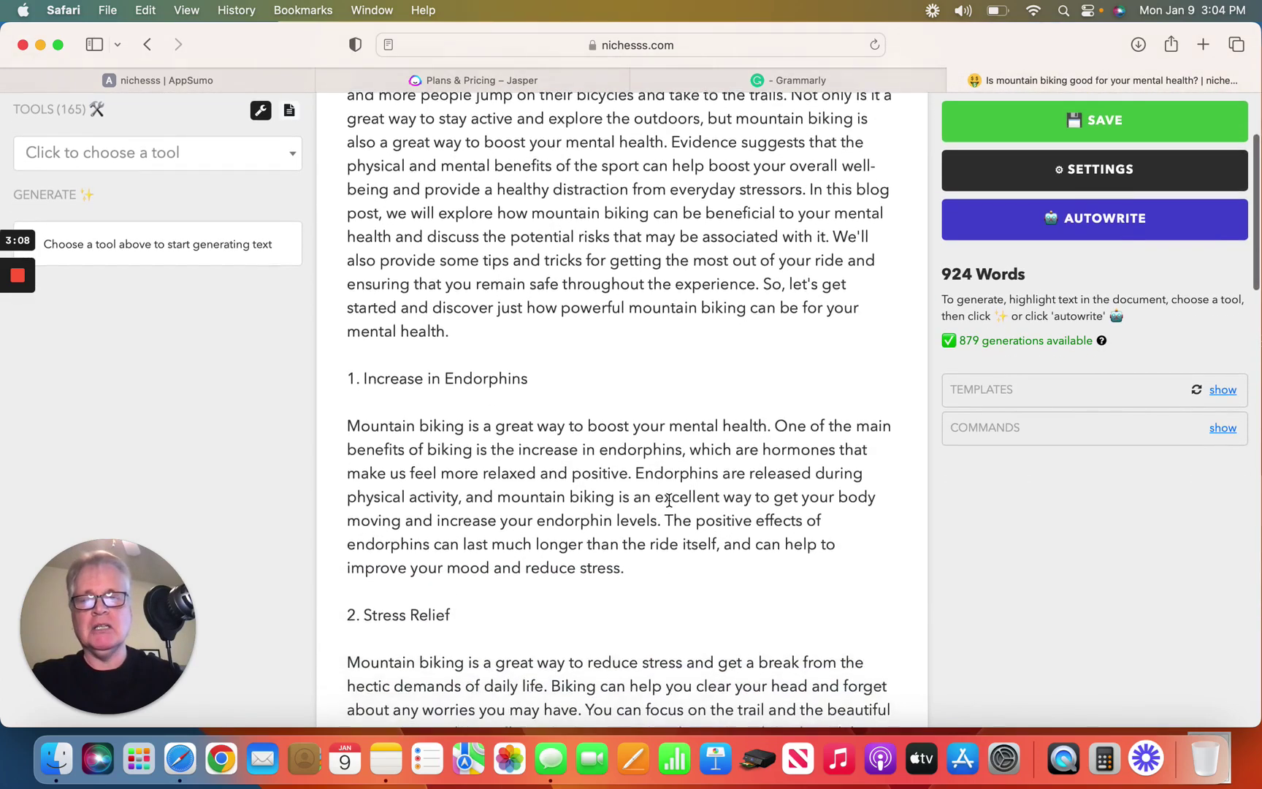
scroll(669, 500, down, 2)
scroll(669, 500, down, 1)
scroll(669, 501, down, 1)
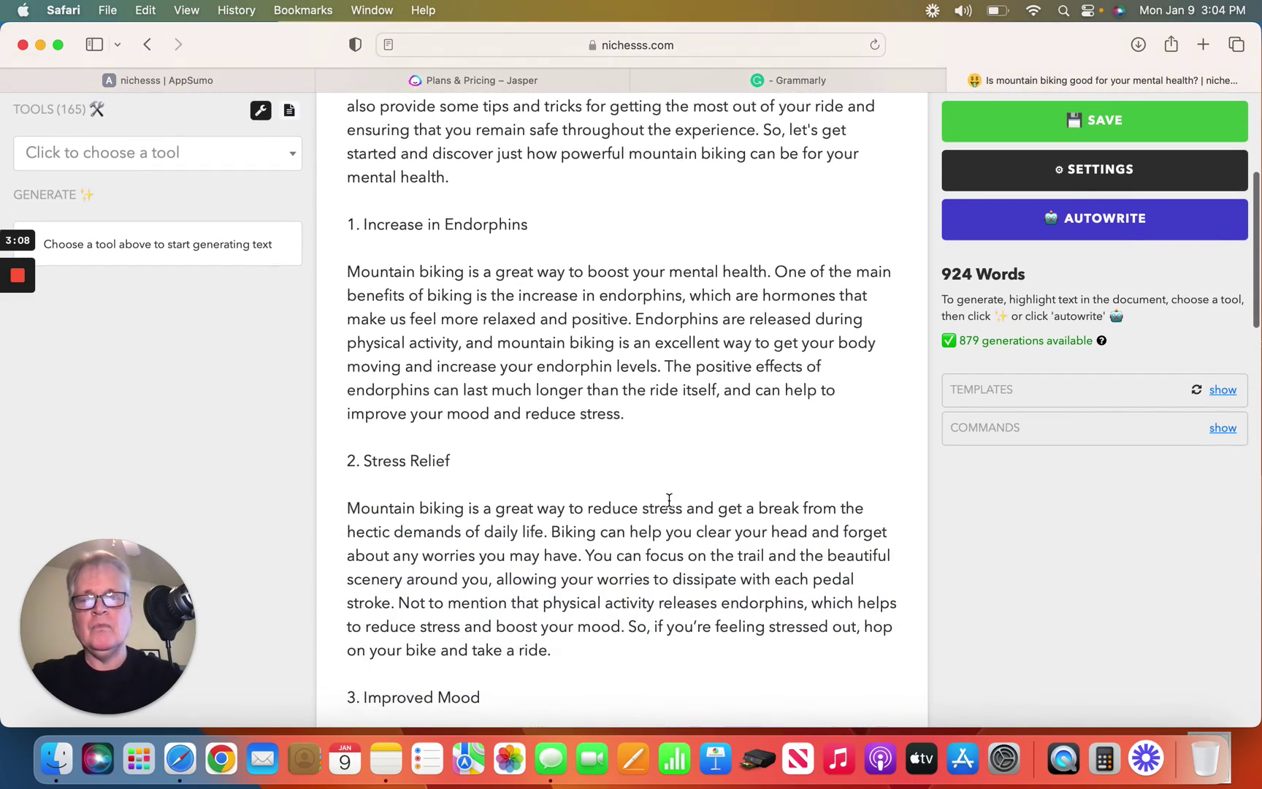
scroll(669, 500, down, 1)
scroll(669, 501, down, 1)
scroll(669, 500, down, 2)
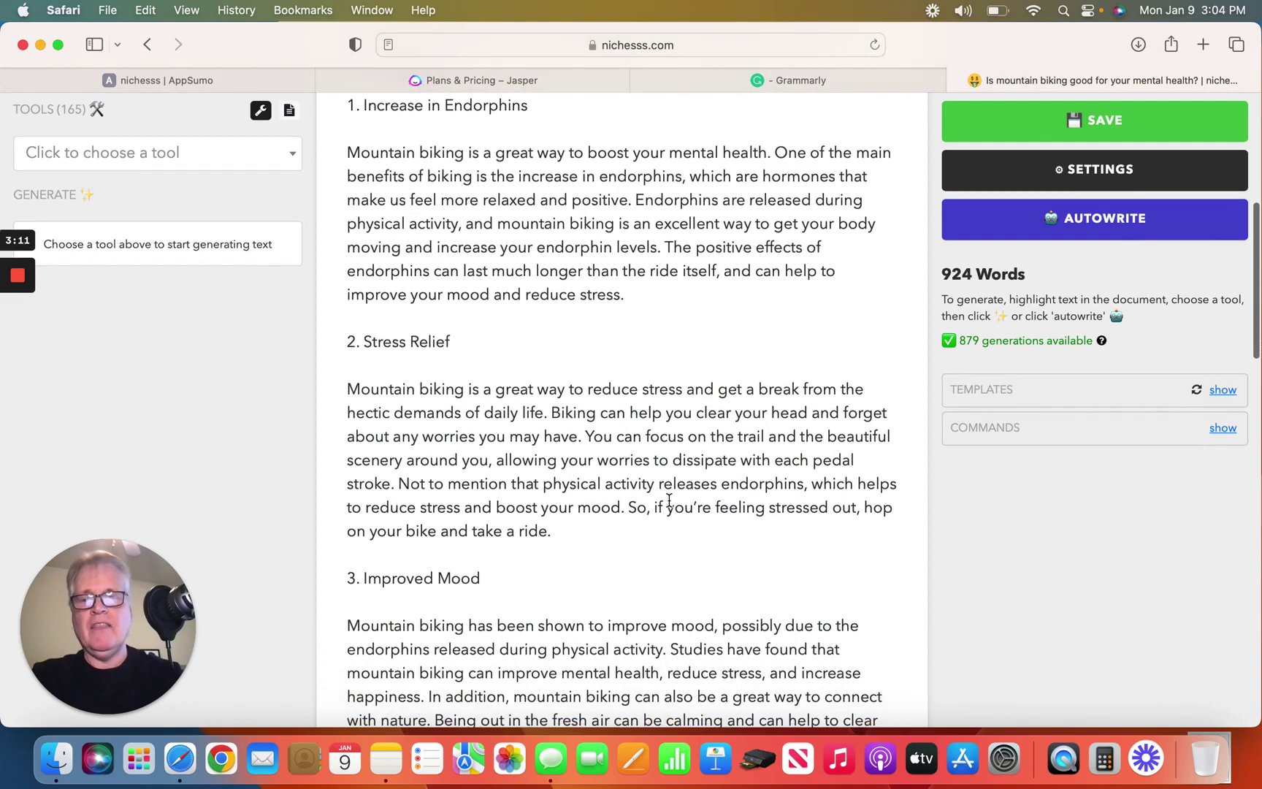
scroll(669, 501, down, 1)
scroll(669, 500, down, 1)
scroll(669, 501, down, 1)
scroll(669, 500, down, 1)
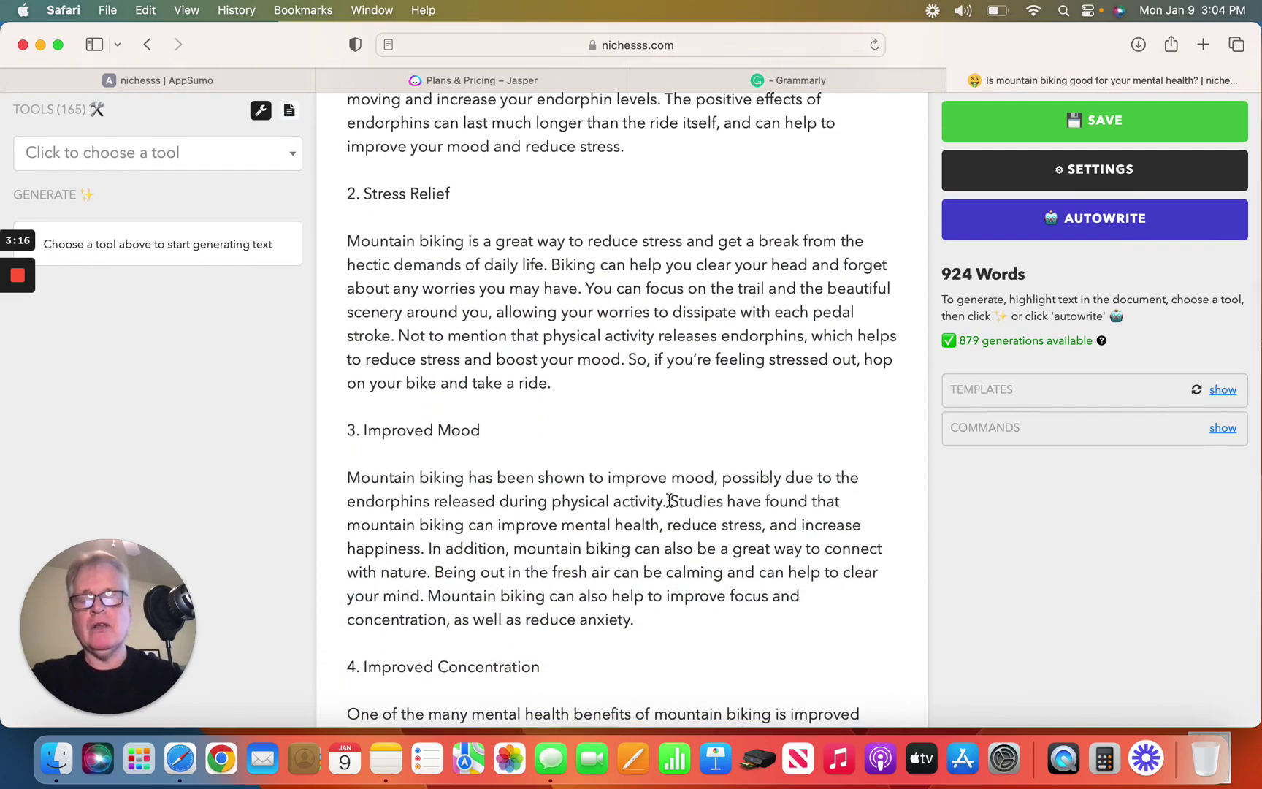
scroll(669, 500, down, 1)
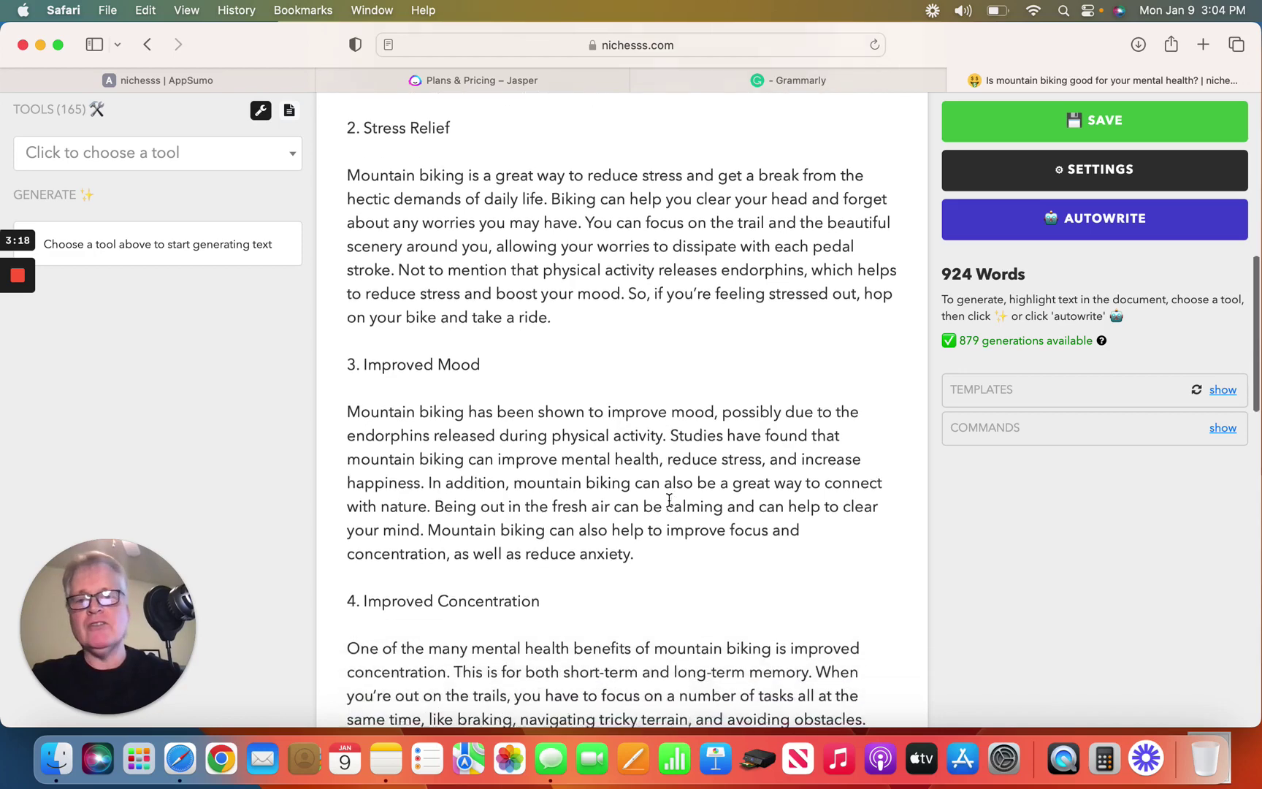
scroll(669, 500, down, 1)
scroll(669, 501, down, 1)
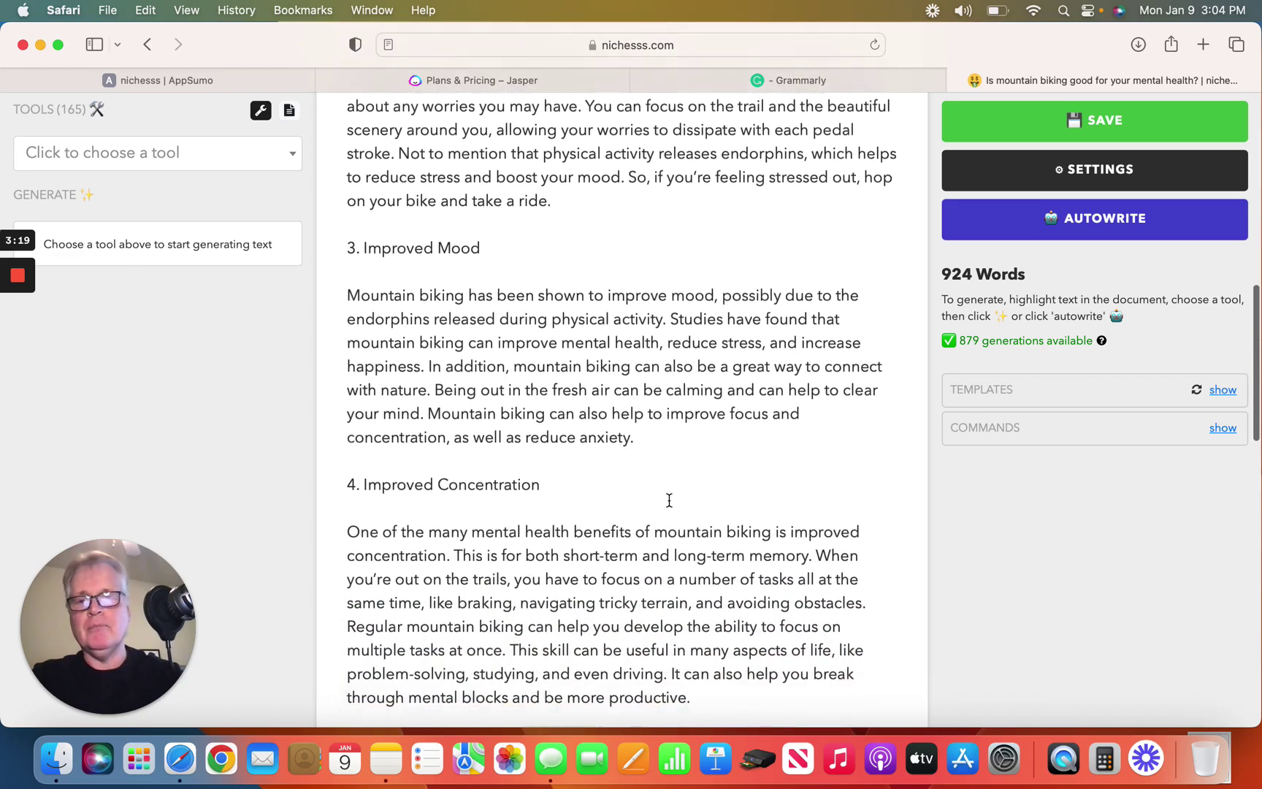
scroll(669, 500, down, 1)
scroll(669, 501, down, 1)
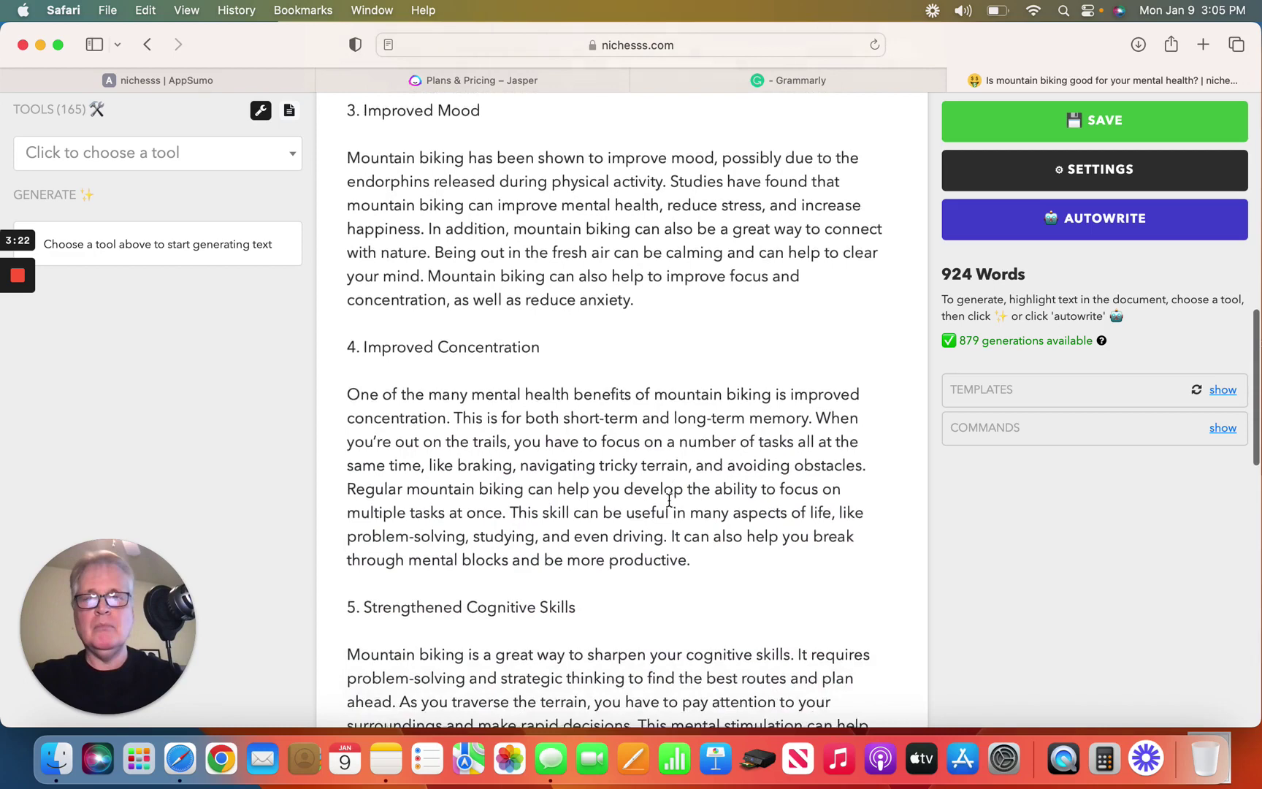
scroll(669, 500, down, 1)
scroll(669, 501, down, 1)
scroll(669, 501, down, 1)
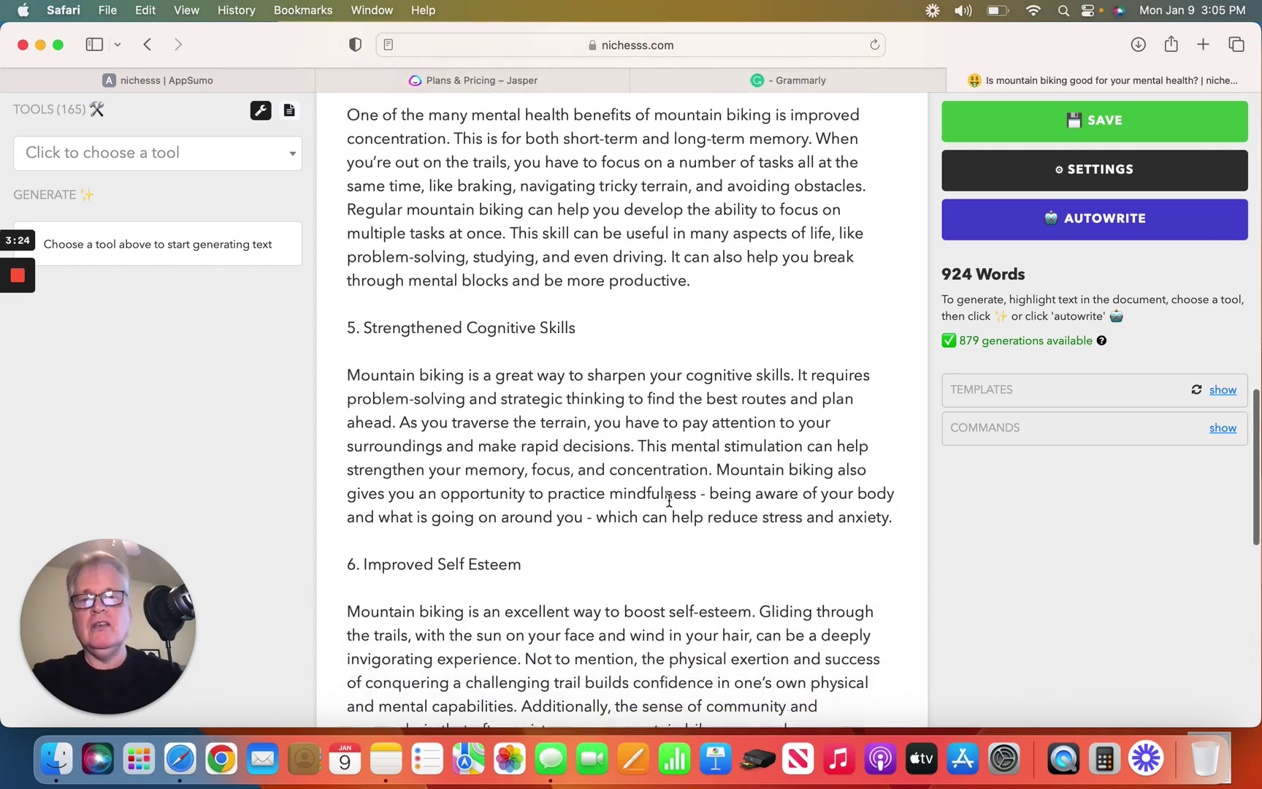
scroll(670, 501, down, 1)
scroll(669, 501, down, 1)
scroll(669, 500, down, 1)
scroll(669, 500, down, 1)
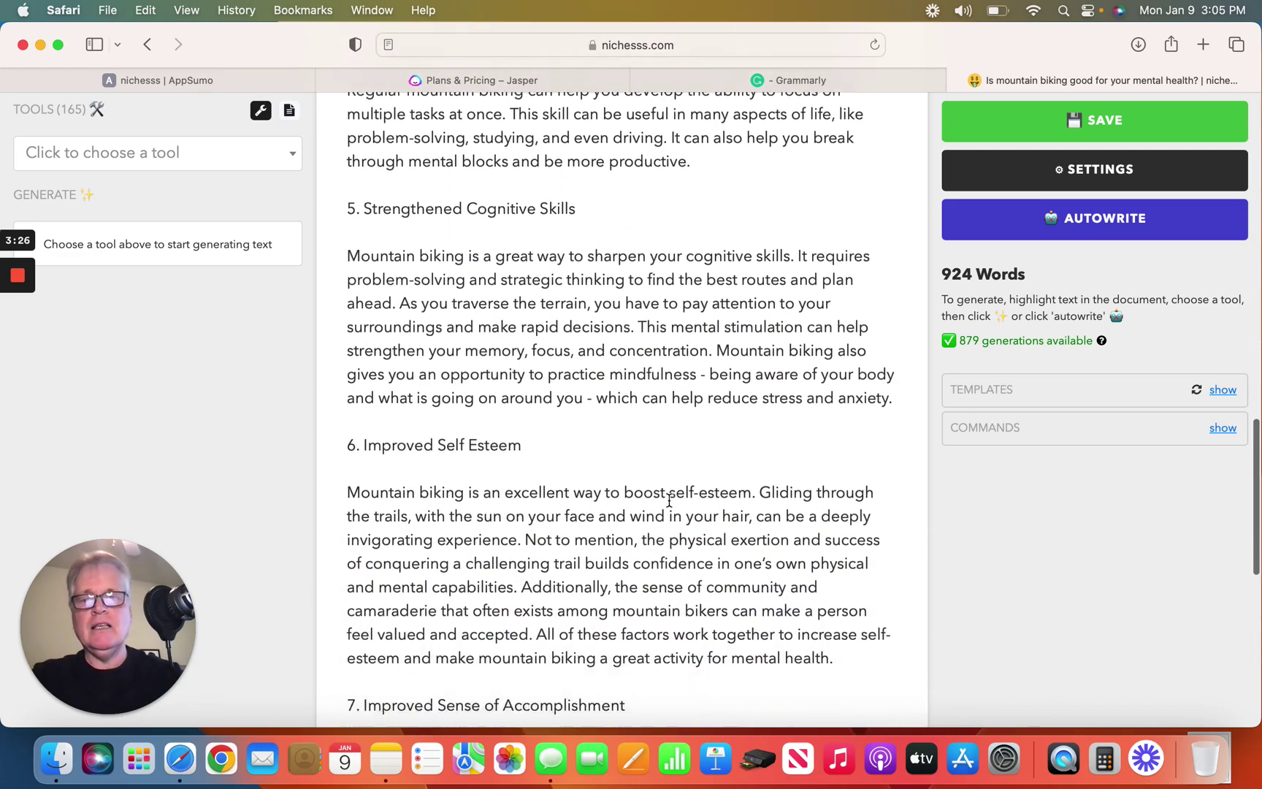
scroll(669, 501, down, 1)
scroll(669, 500, down, 1)
scroll(669, 501, down, 1)
scroll(670, 500, down, 2)
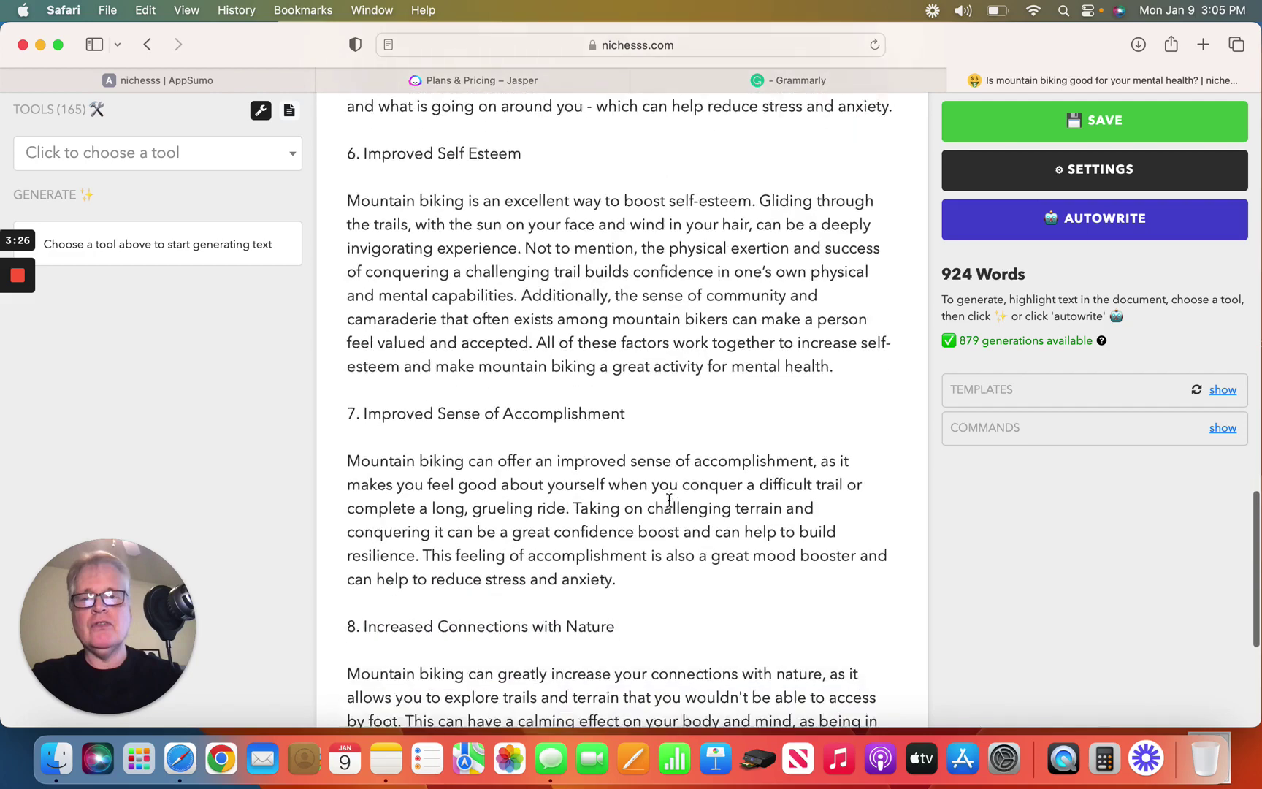
scroll(669, 500, down, 1)
scroll(669, 500, down, 2)
scroll(669, 501, down, 1)
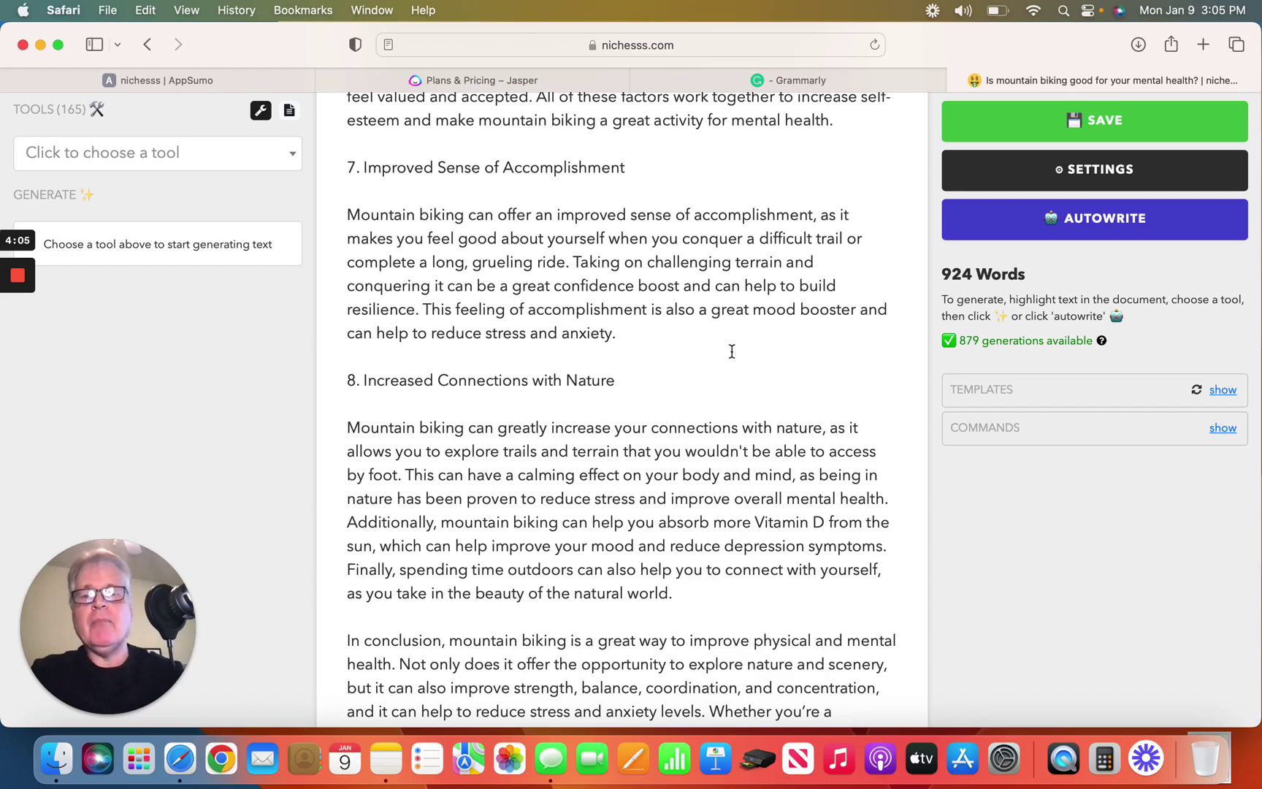
Step: Scroll back up to the top of the 924-word article
scroll(730, 350, down, 2)
scroll(731, 352, up, 3)
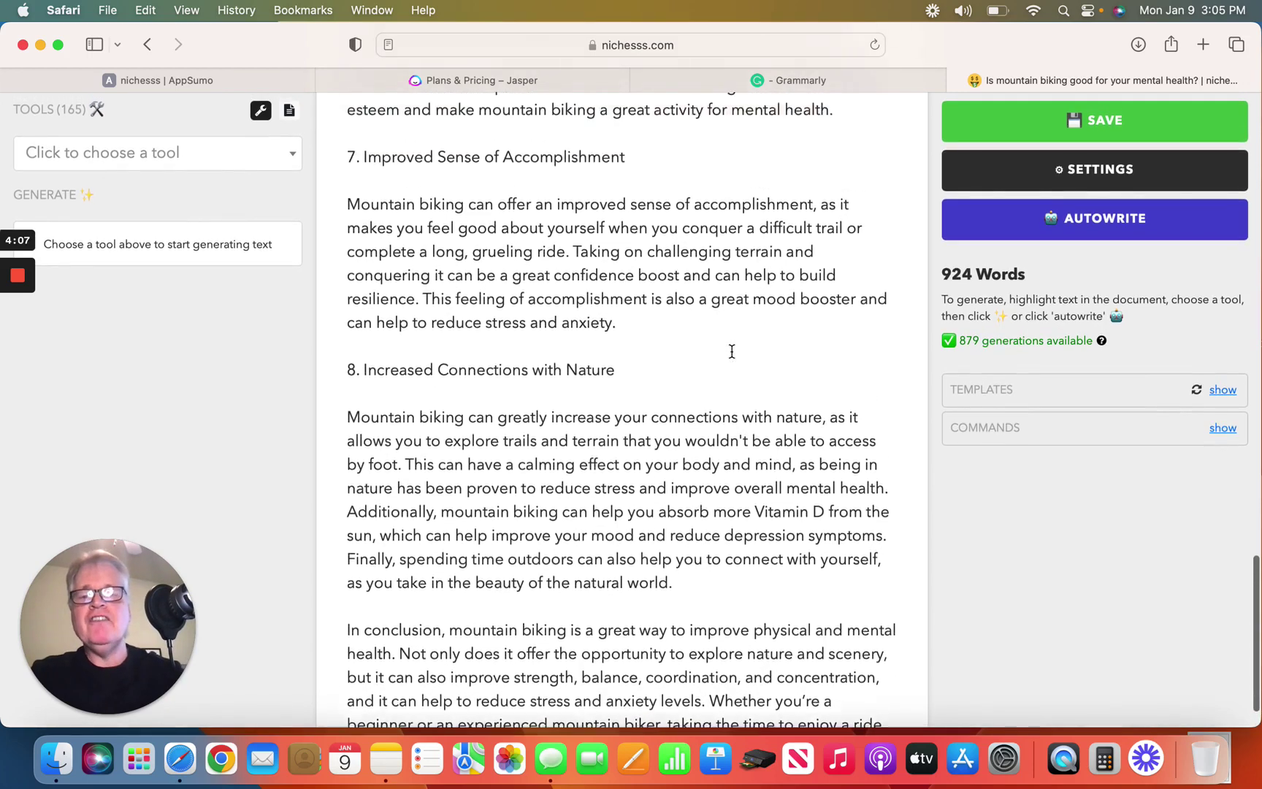
scroll(731, 352, up, 2)
scroll(731, 352, up, 2)
scroll(732, 352, up, 3)
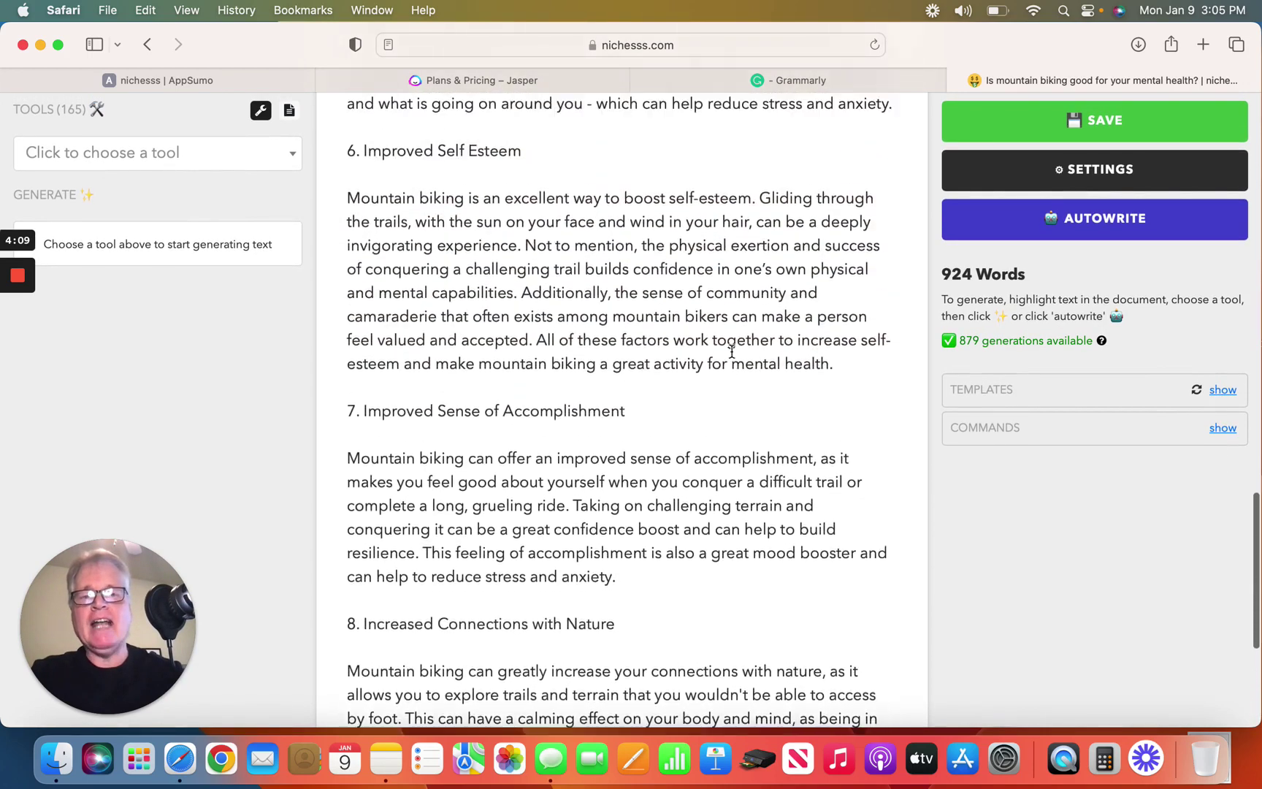
scroll(731, 352, up, 1)
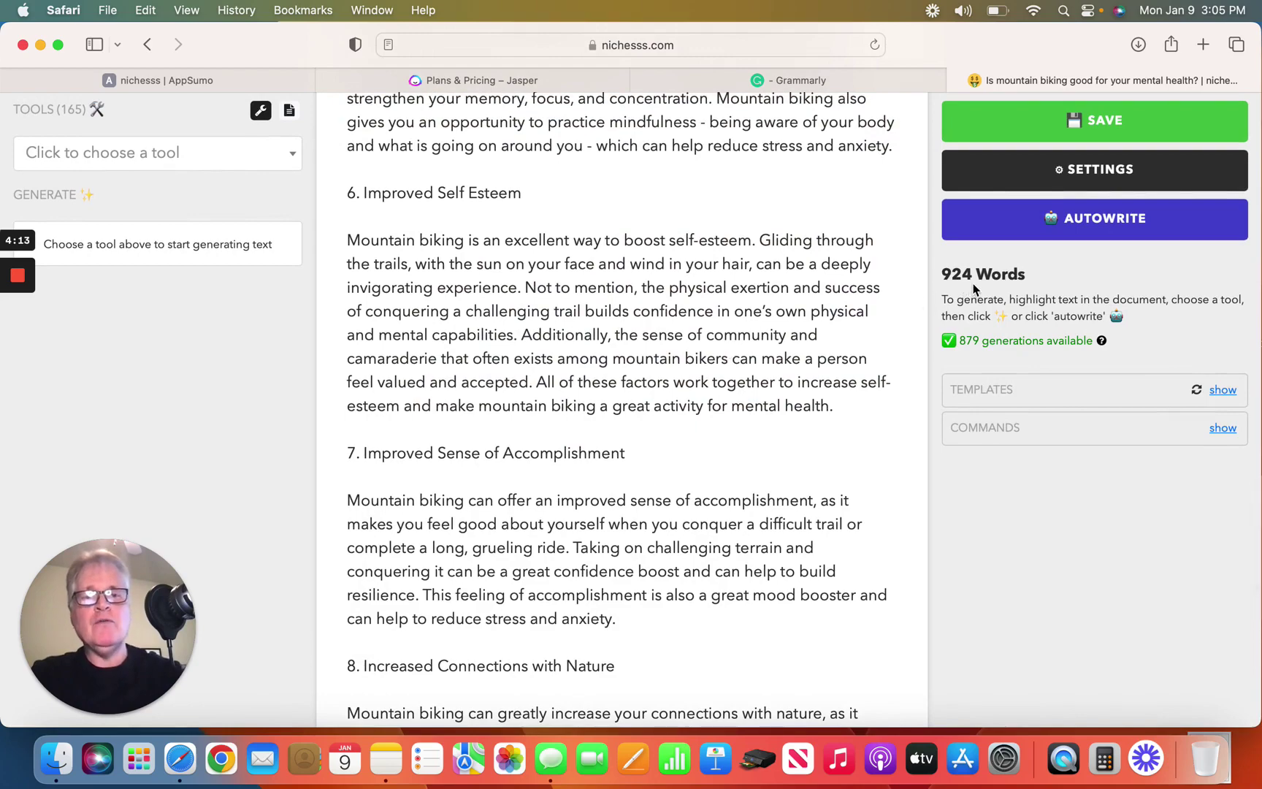
scroll(719, 287, up, 1)
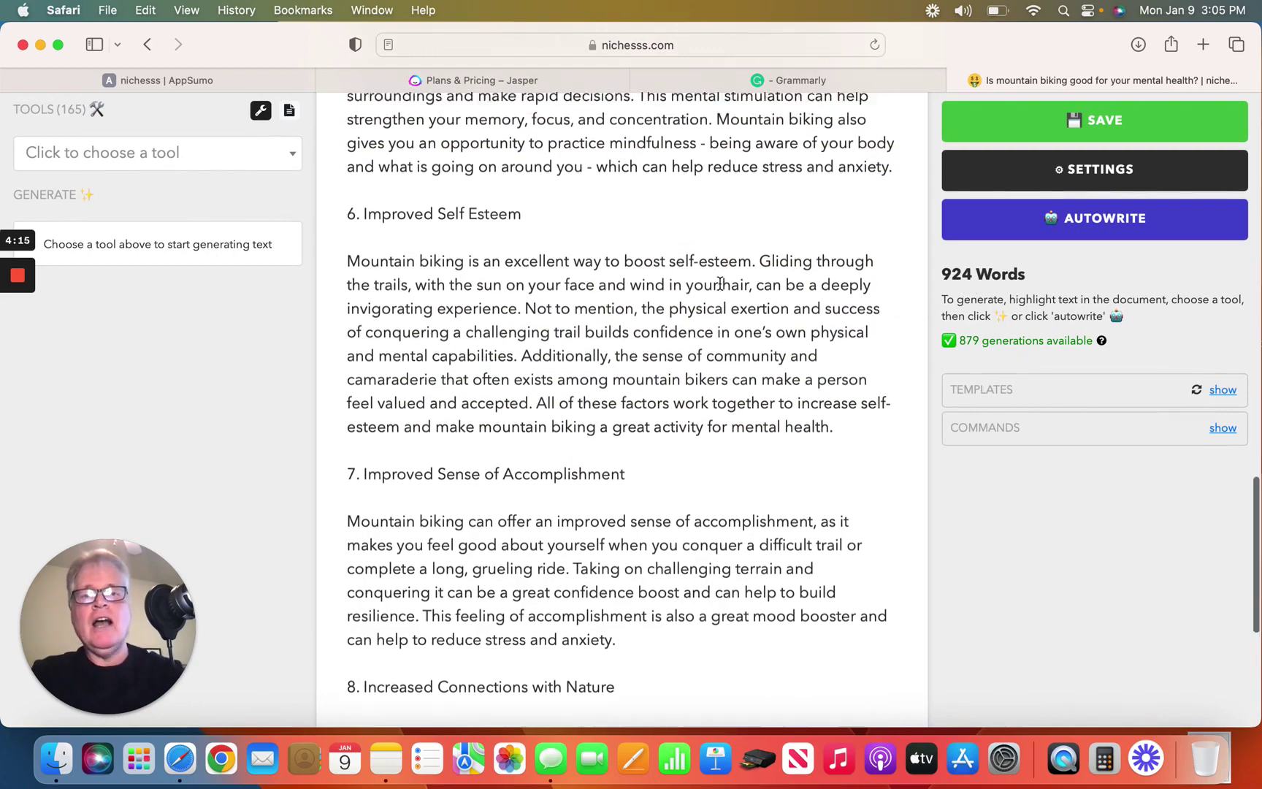
scroll(719, 287, up, 10)
scroll(720, 284, up, 2)
scroll(719, 284, up, 4)
scroll(719, 283, up, 3)
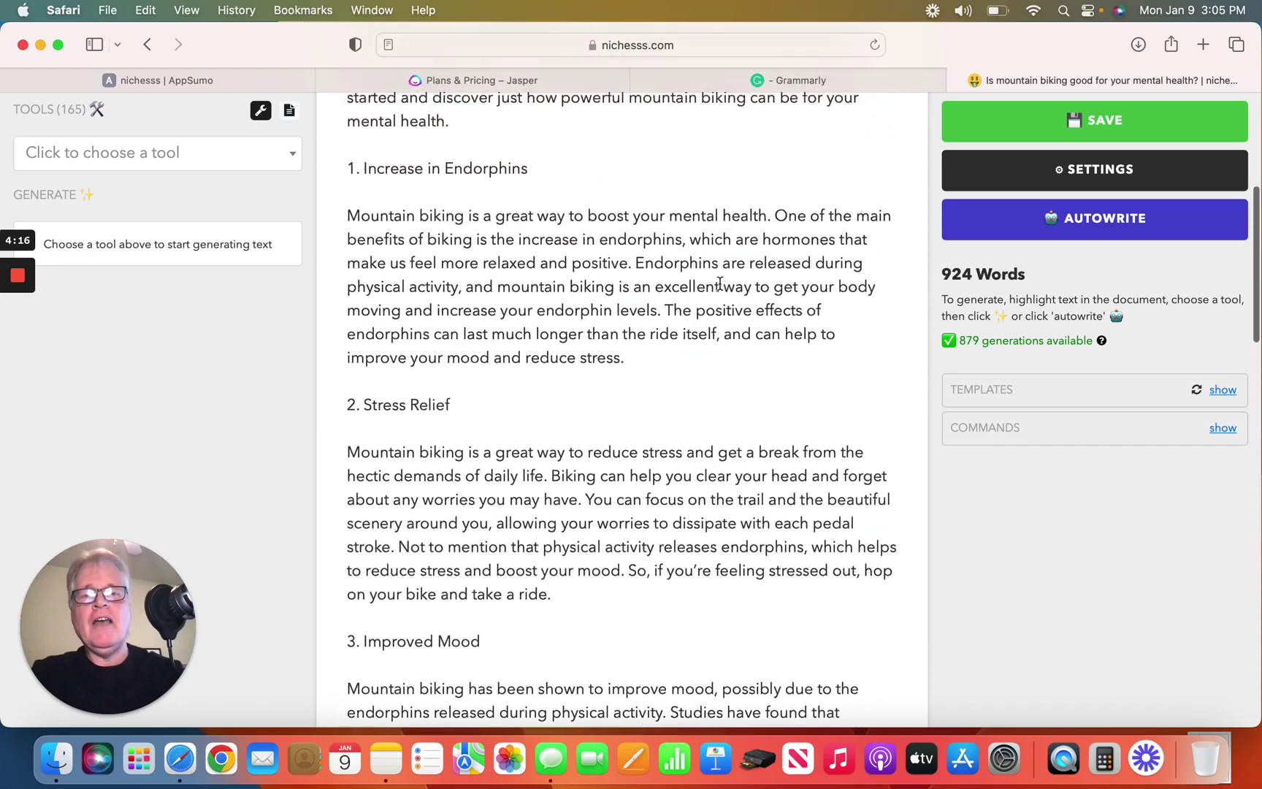
scroll(719, 283, up, 1)
scroll(719, 284, up, 5)
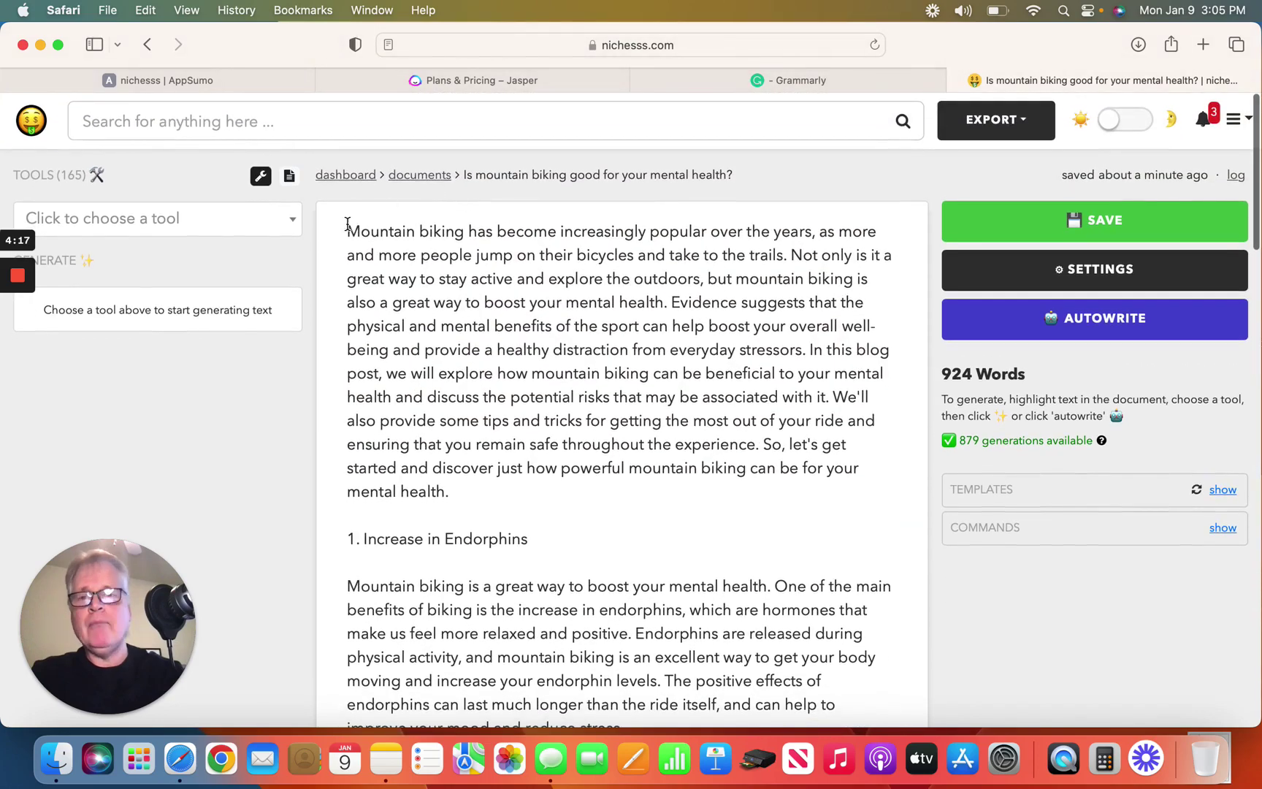
Step: Show the generated-content view and highlight the post from introduction through conclusion
click(289, 179)
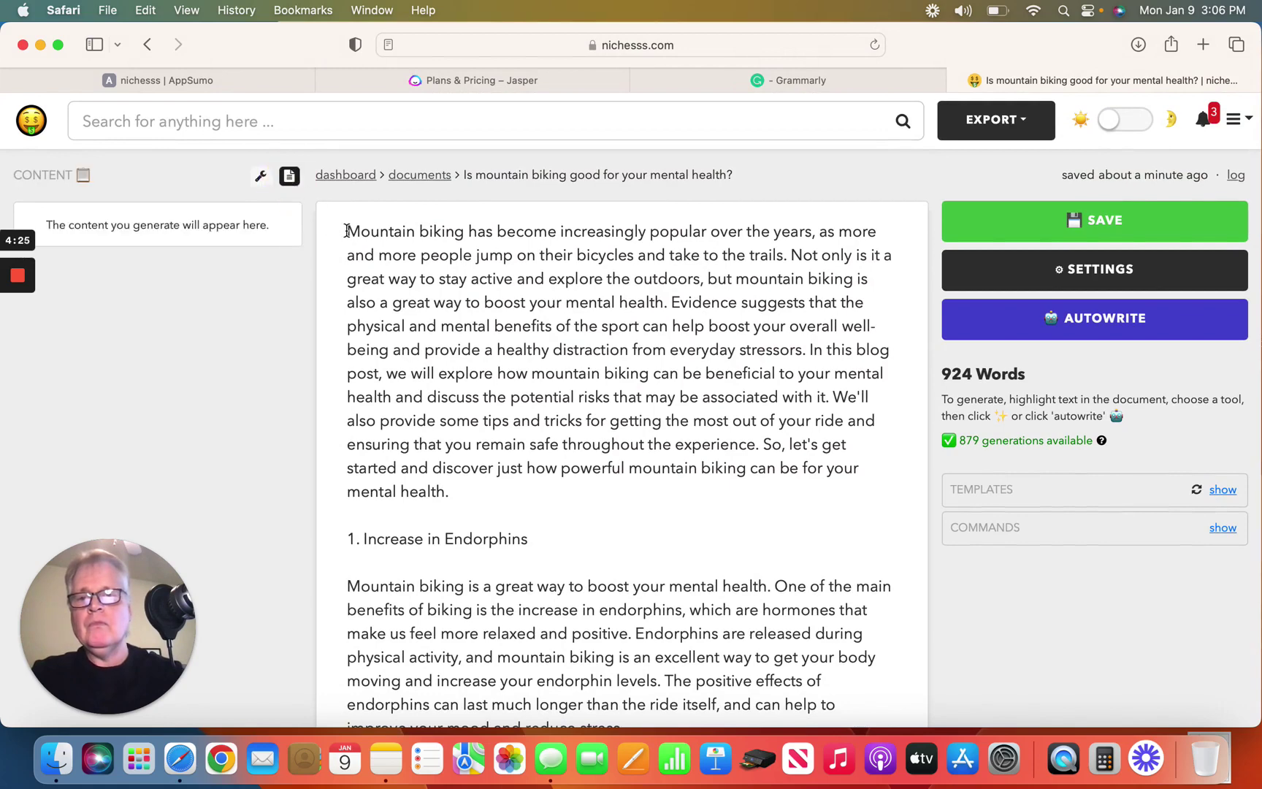
drag(347, 231, 722, 786)
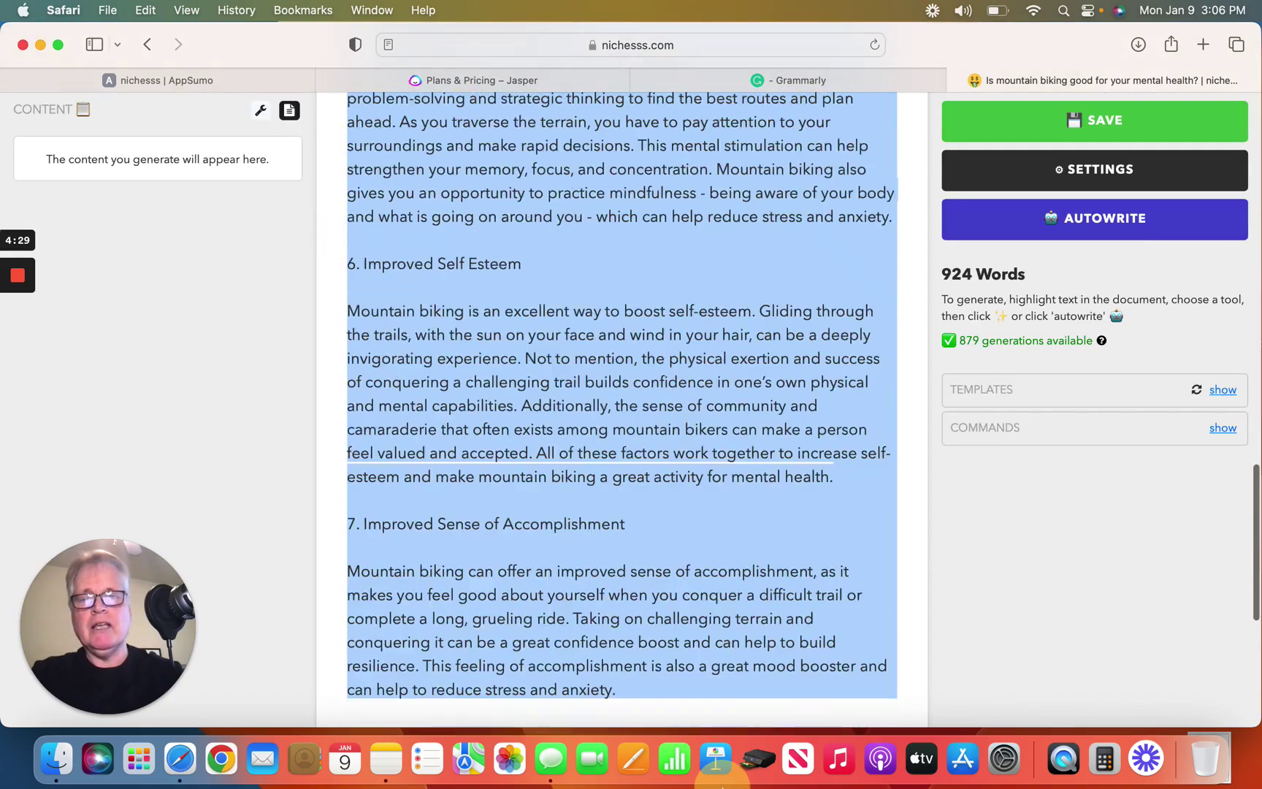
drag(721, 785, 737, 707)
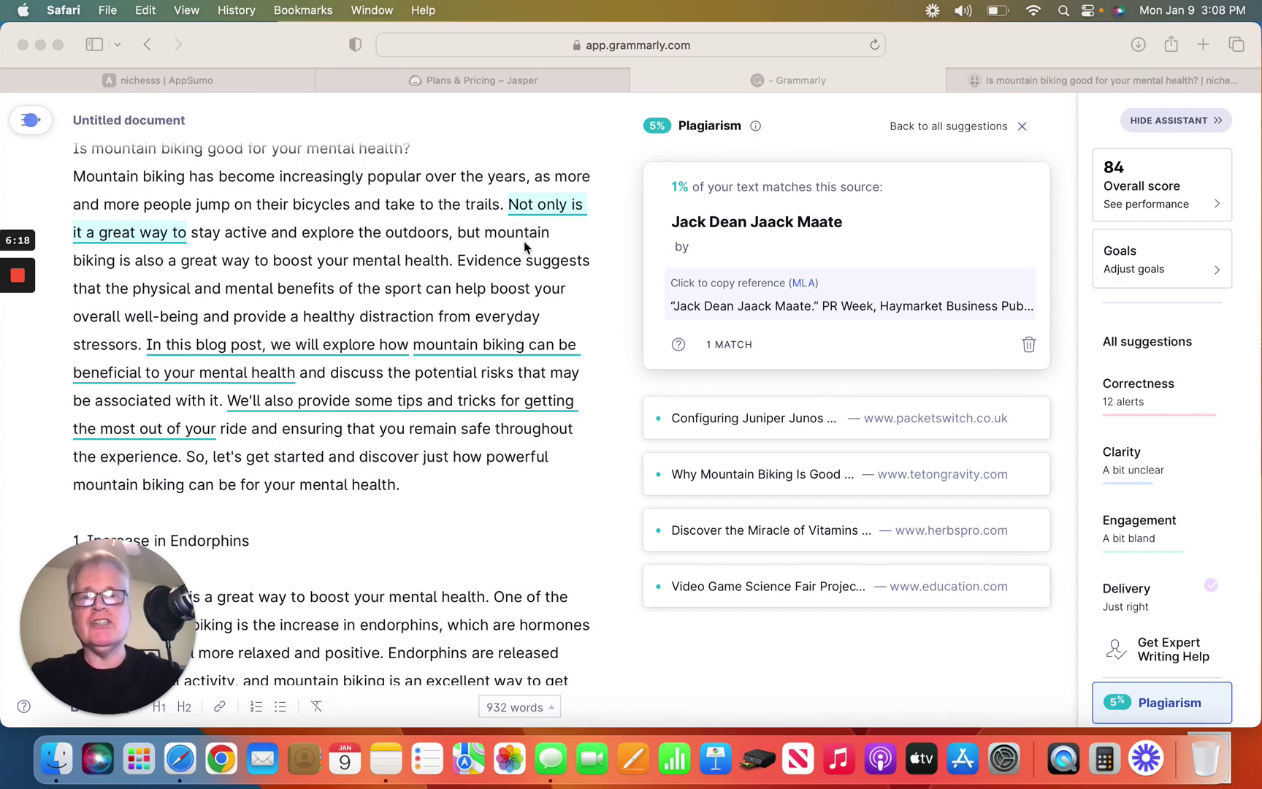
Step: Close the Grammarly tab and bring up the nichesss AppSumo deal priced at $59
click(641, 80)
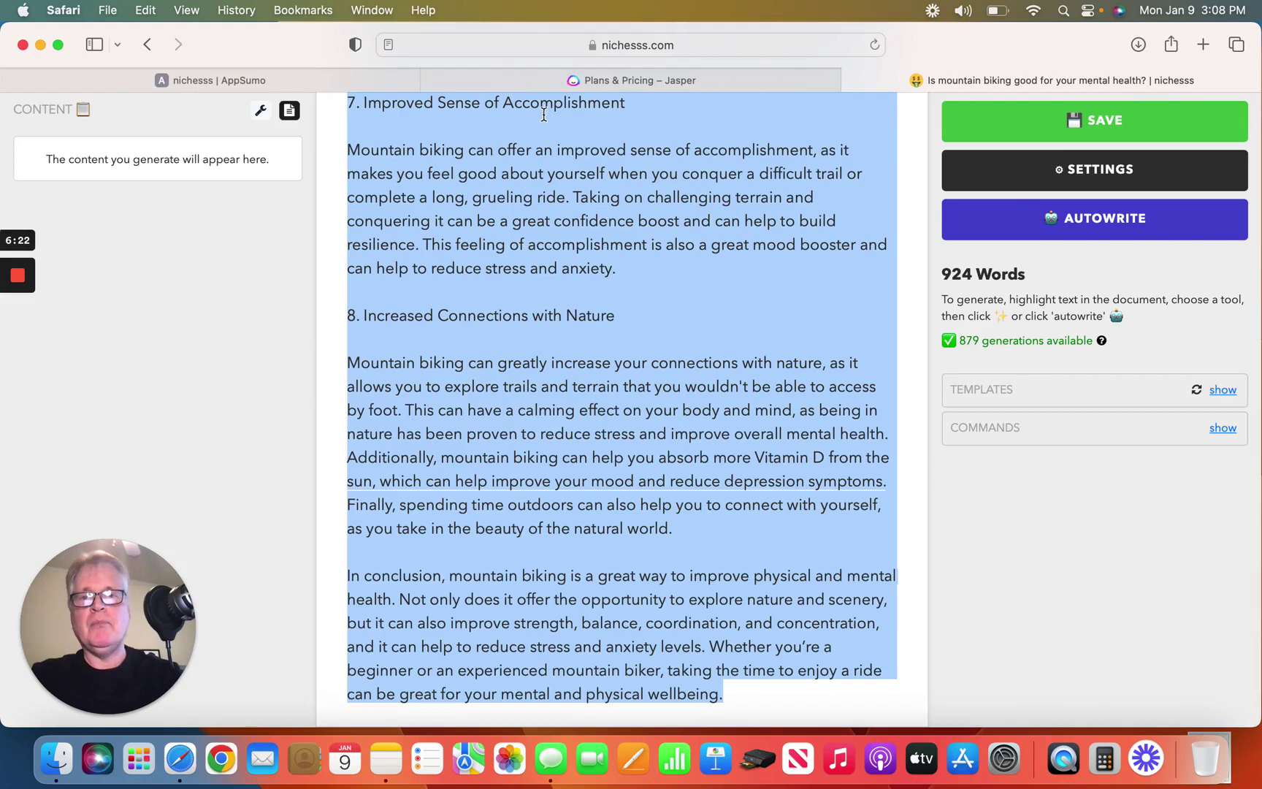
click(375, 85)
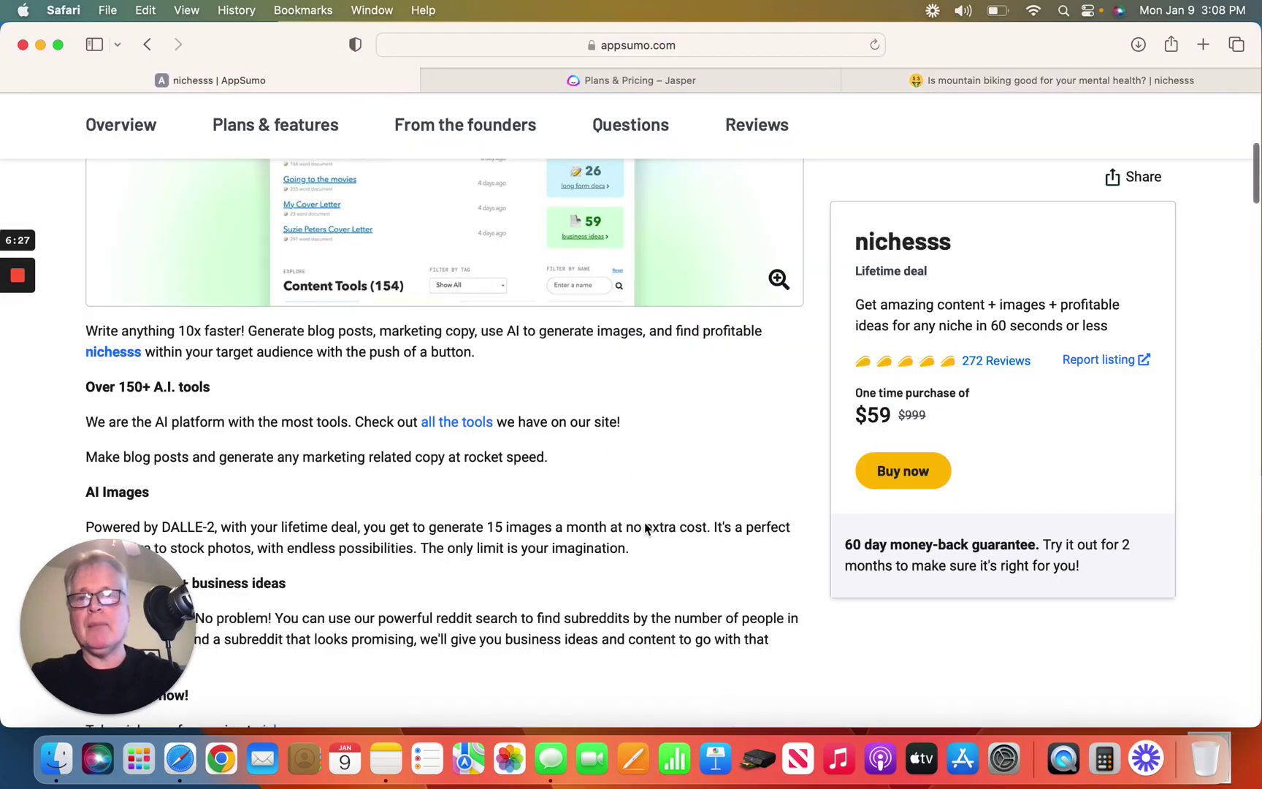
scroll(645, 522, up, 3)
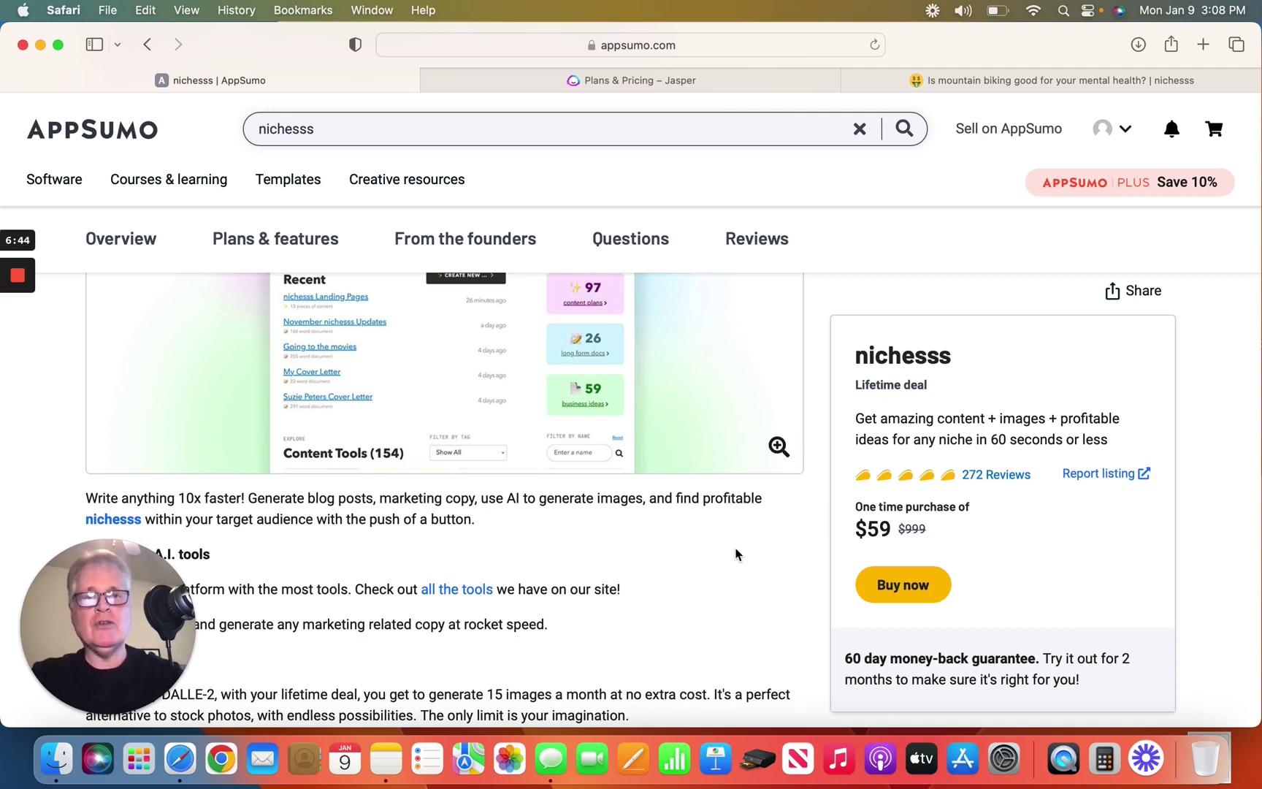
Step: Review Jasper's plans: Starter $49/mo, Boss Mode from $59/mo, and custom Business
click(768, 85)
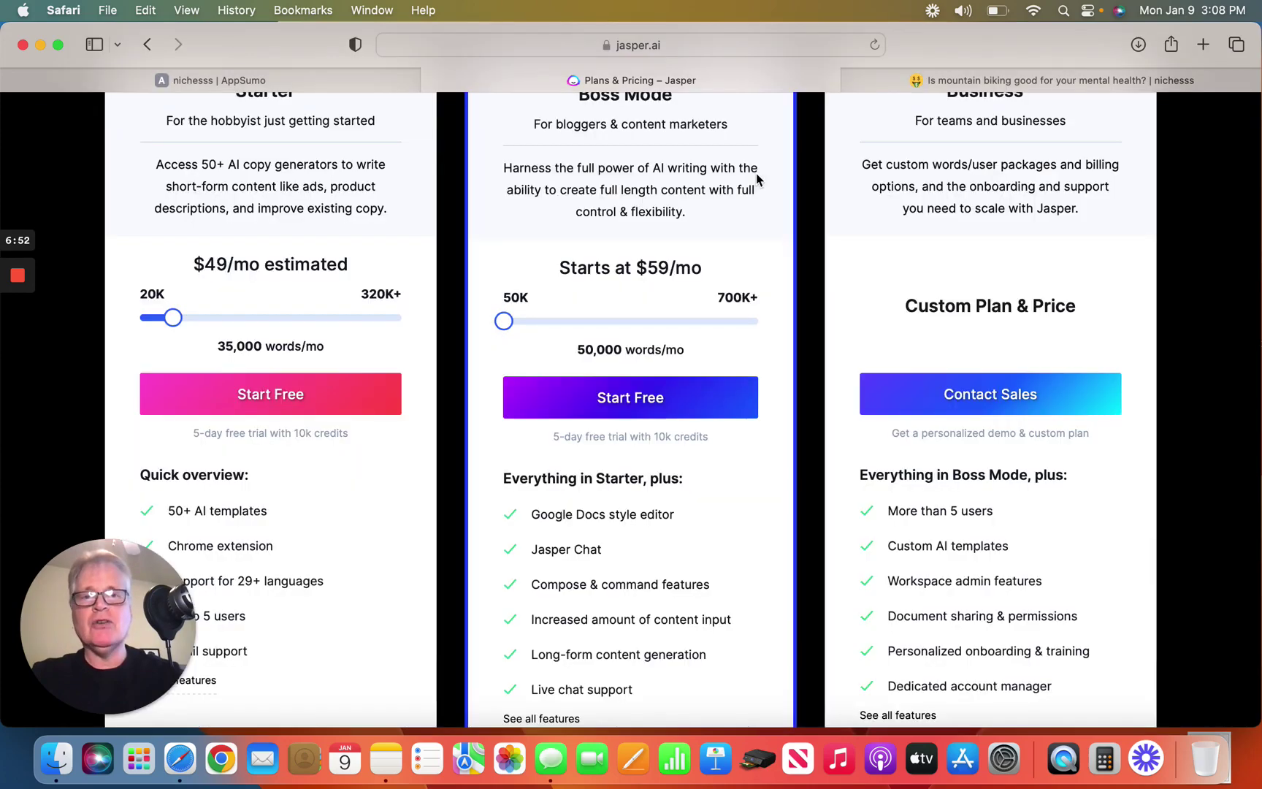
scroll(756, 174, up, 2)
scroll(756, 174, up, 5)
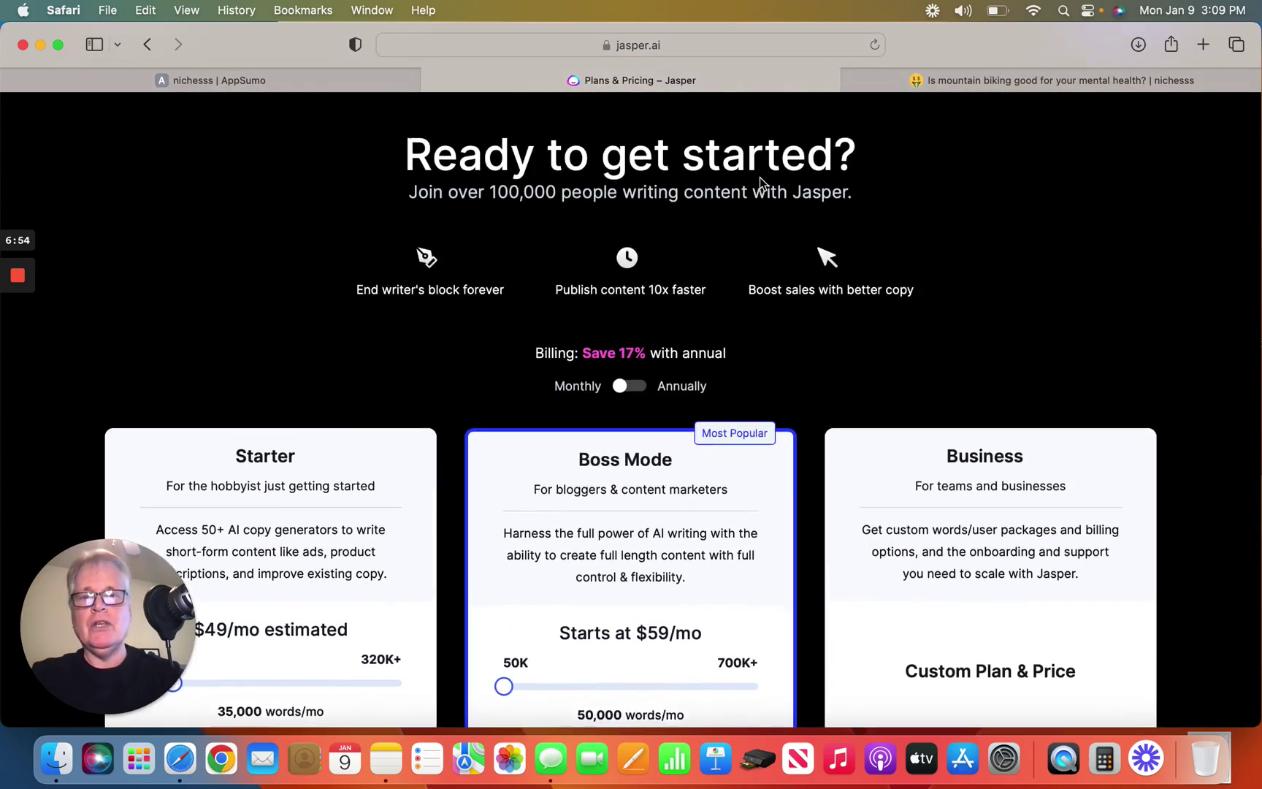
scroll(760, 177, up, 2)
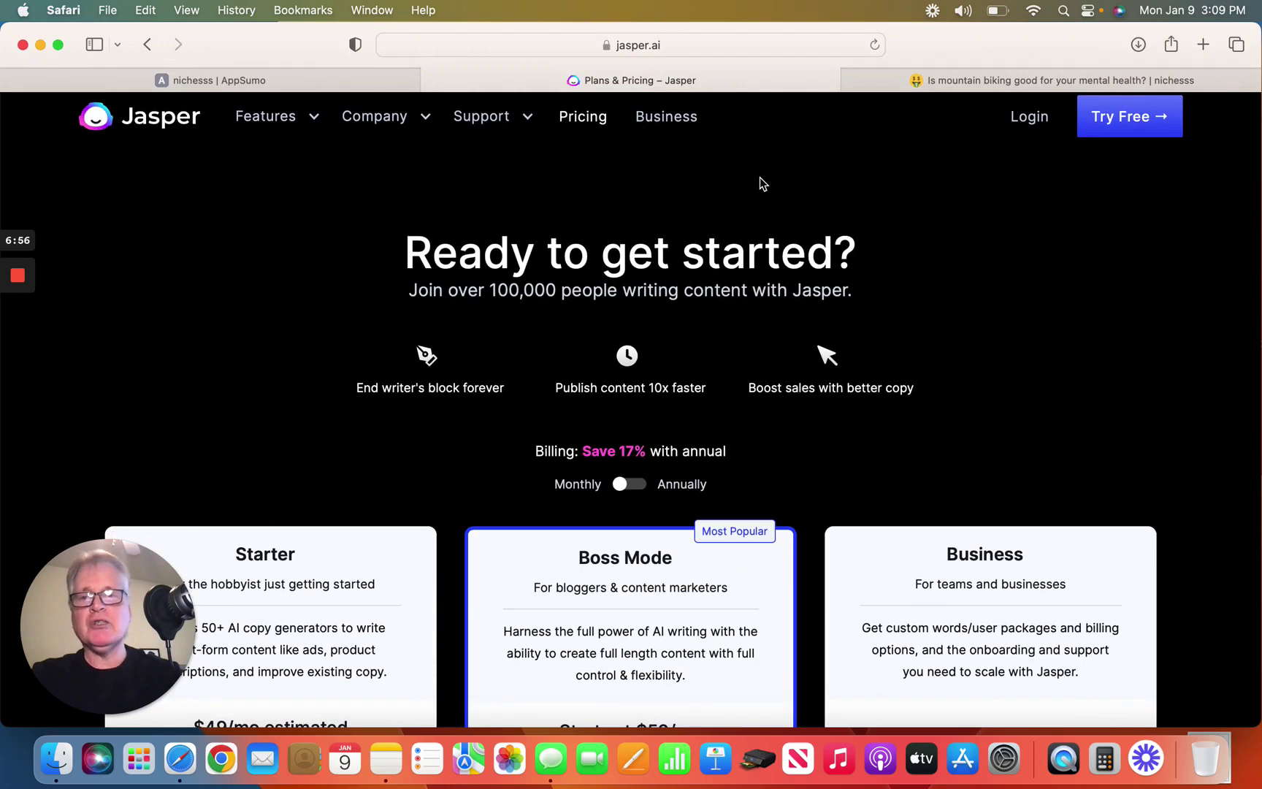
scroll(759, 177, down, 3)
scroll(760, 176, down, 3)
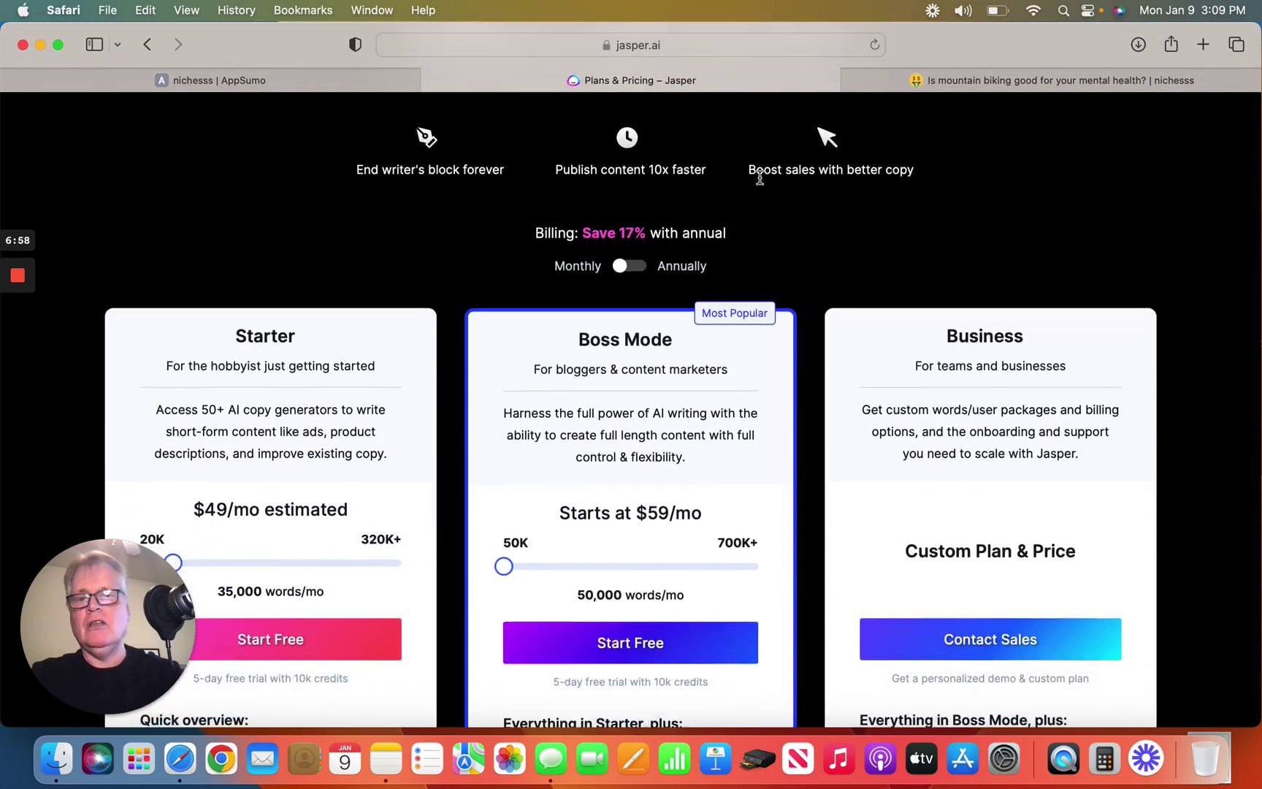
scroll(760, 177, down, 3)
scroll(760, 177, down, 2)
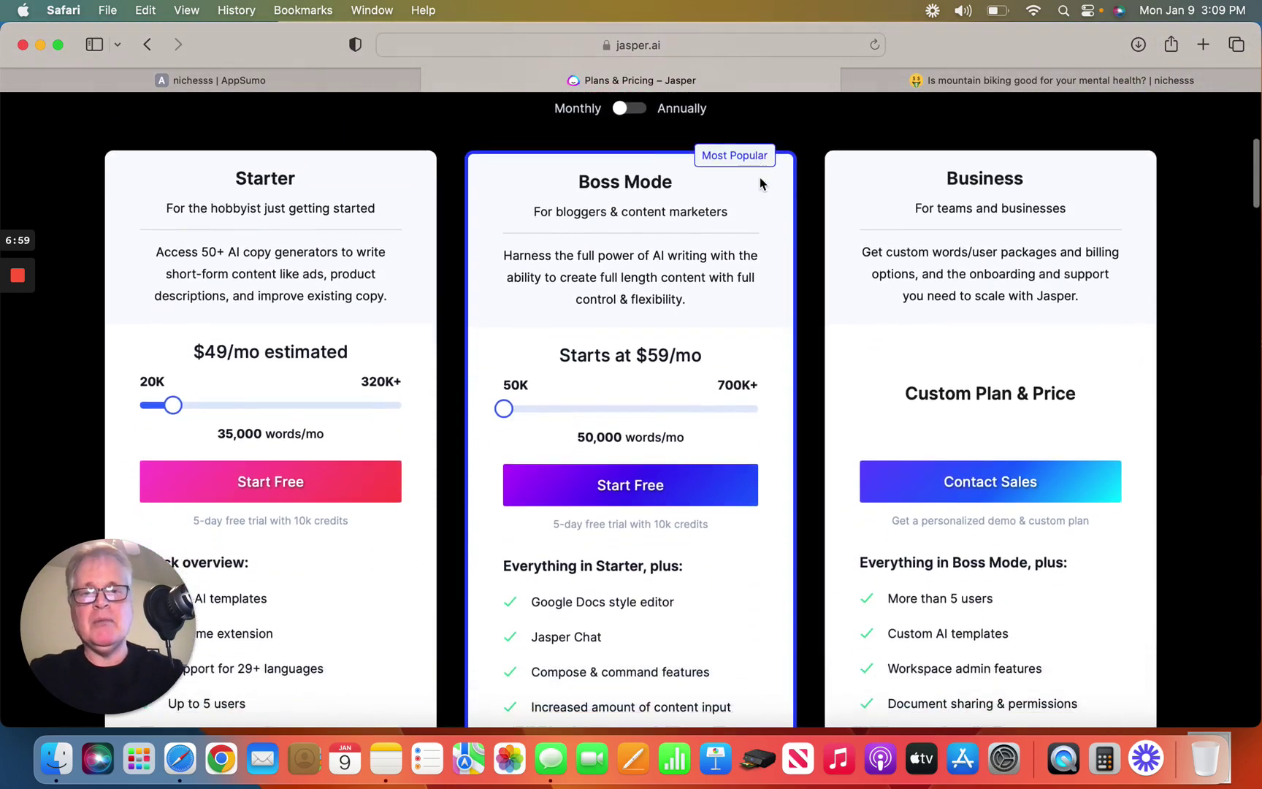
scroll(760, 177, down, 2)
scroll(759, 177, down, 1)
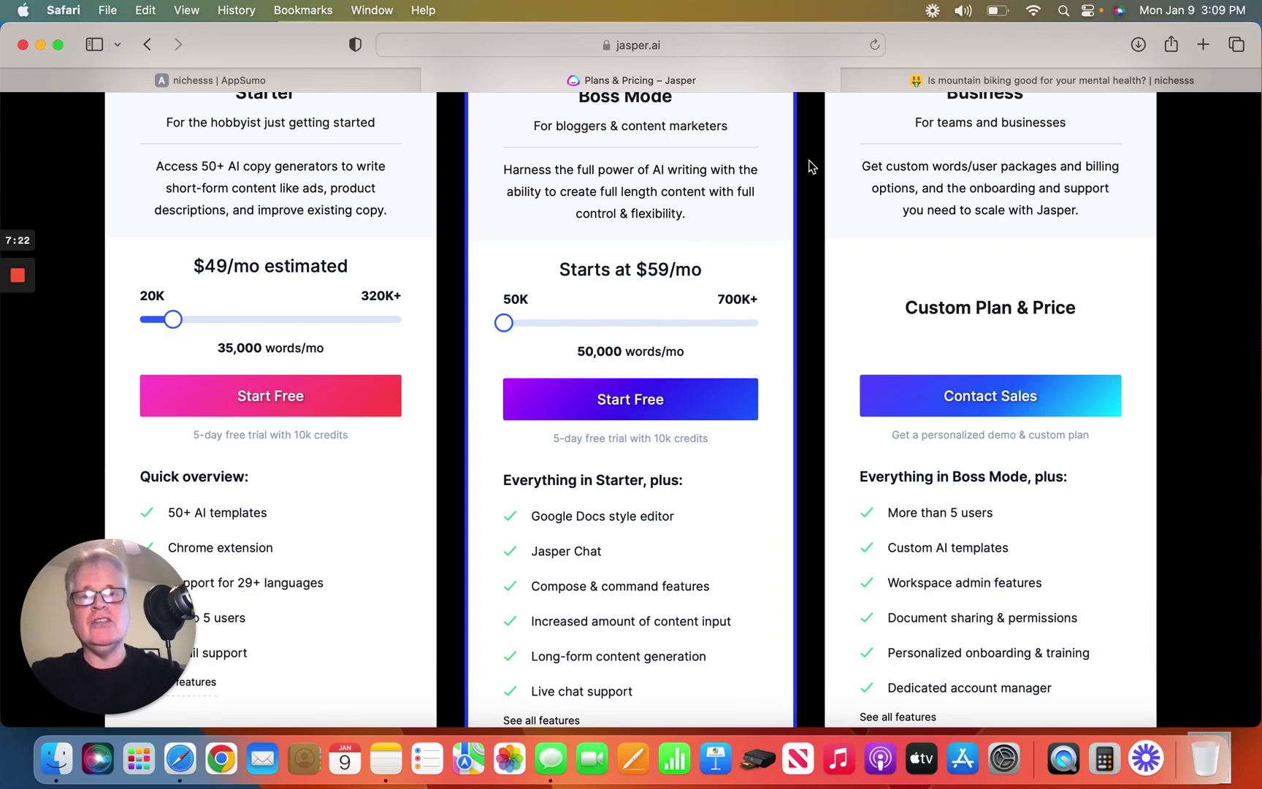
Step: Switch back to the nichesss AppSumo tab showing the $59 one-time deal
click(899, 77)
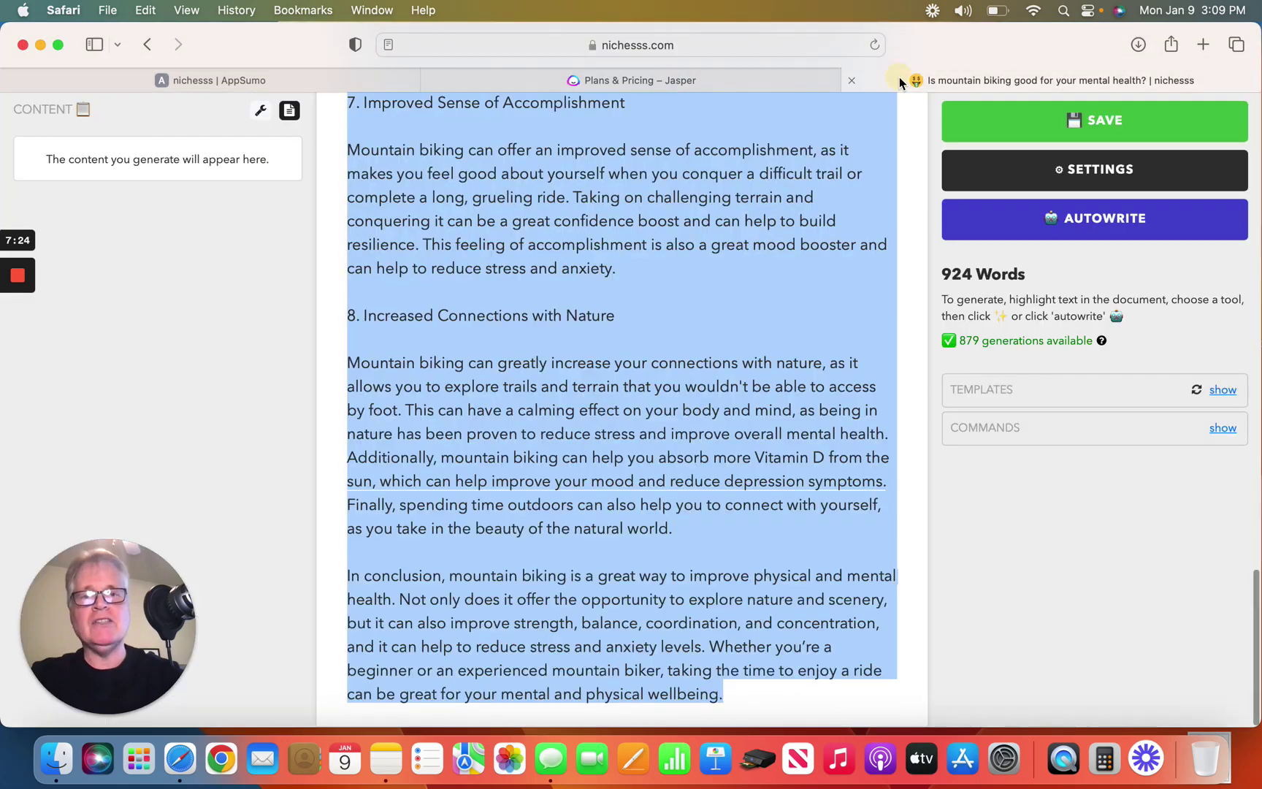
click(366, 72)
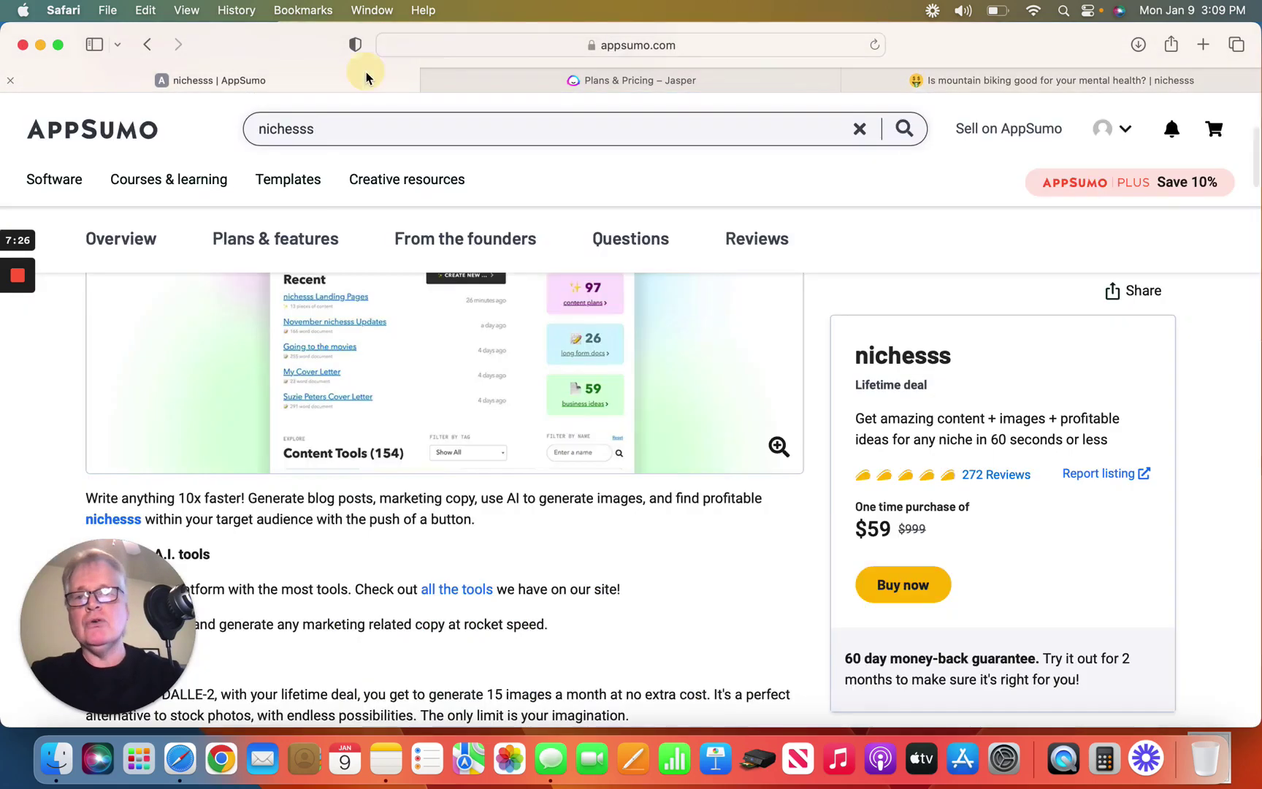